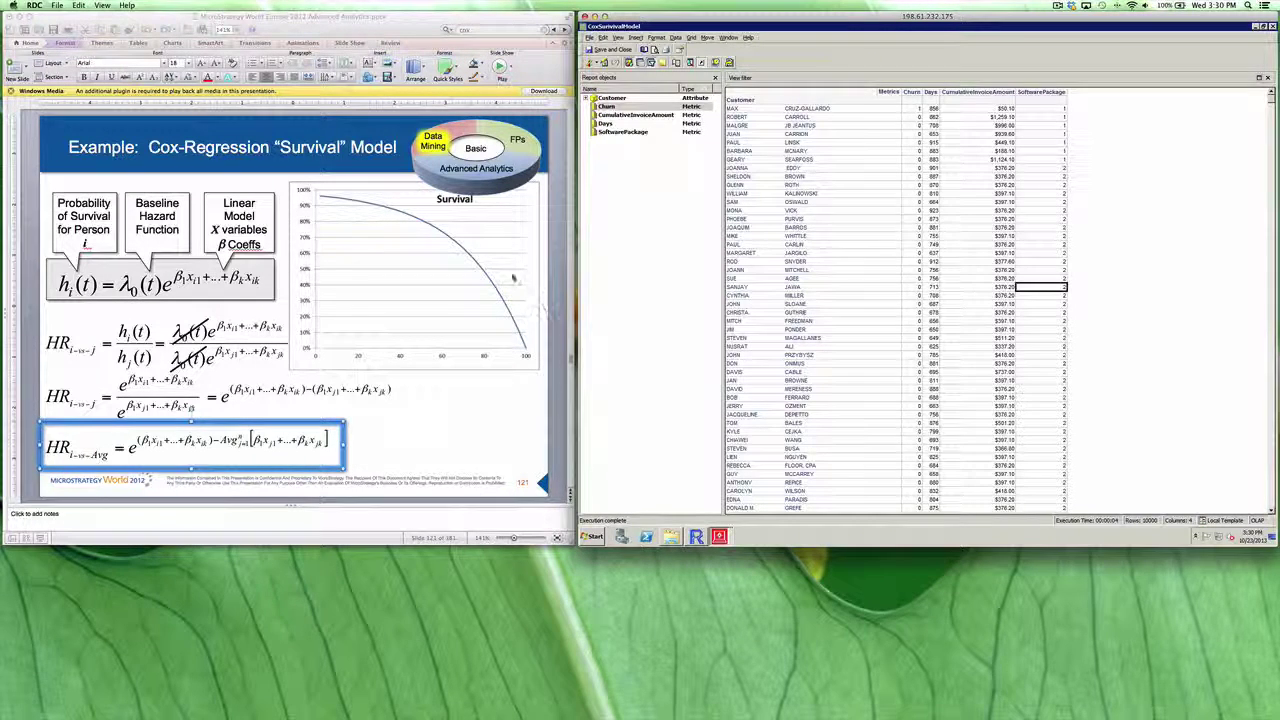
- Finish editing the HR formula and return to the slide presentation
key(Escape)
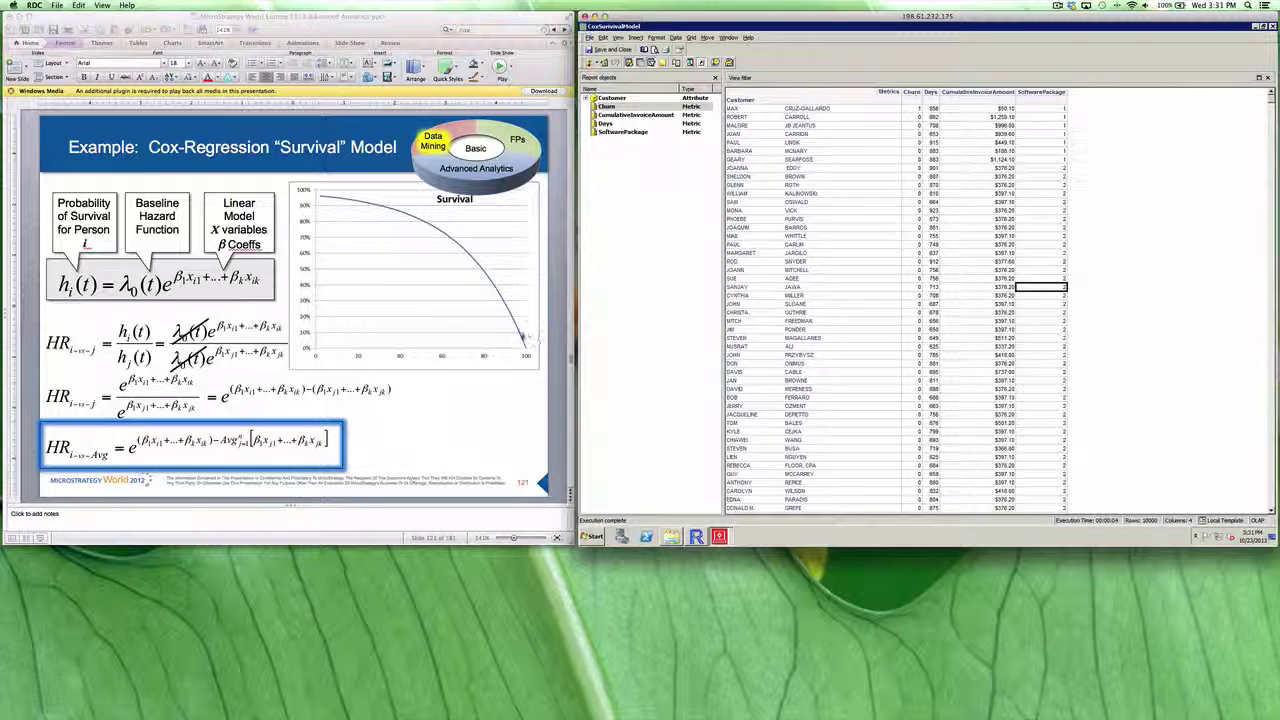
click(347, 440)
click(343, 422)
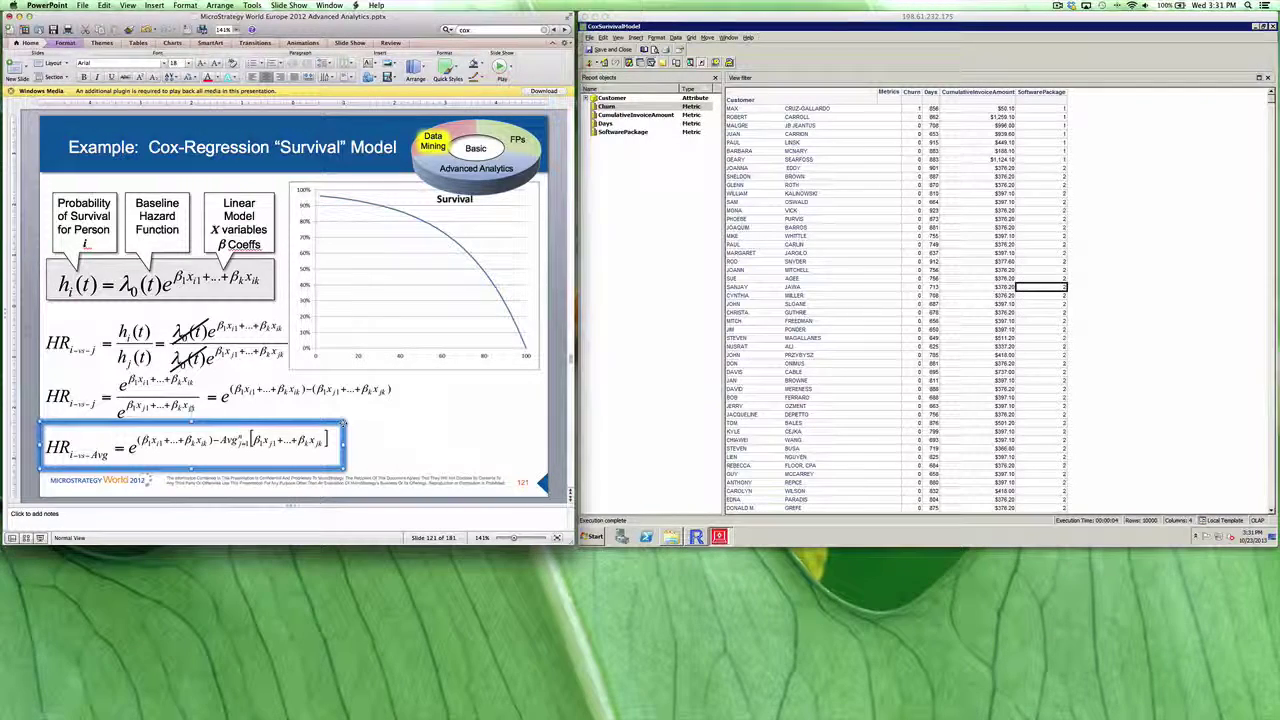
- In the churn report, review the Customer, Churn and Days values for several customers
click(841, 58)
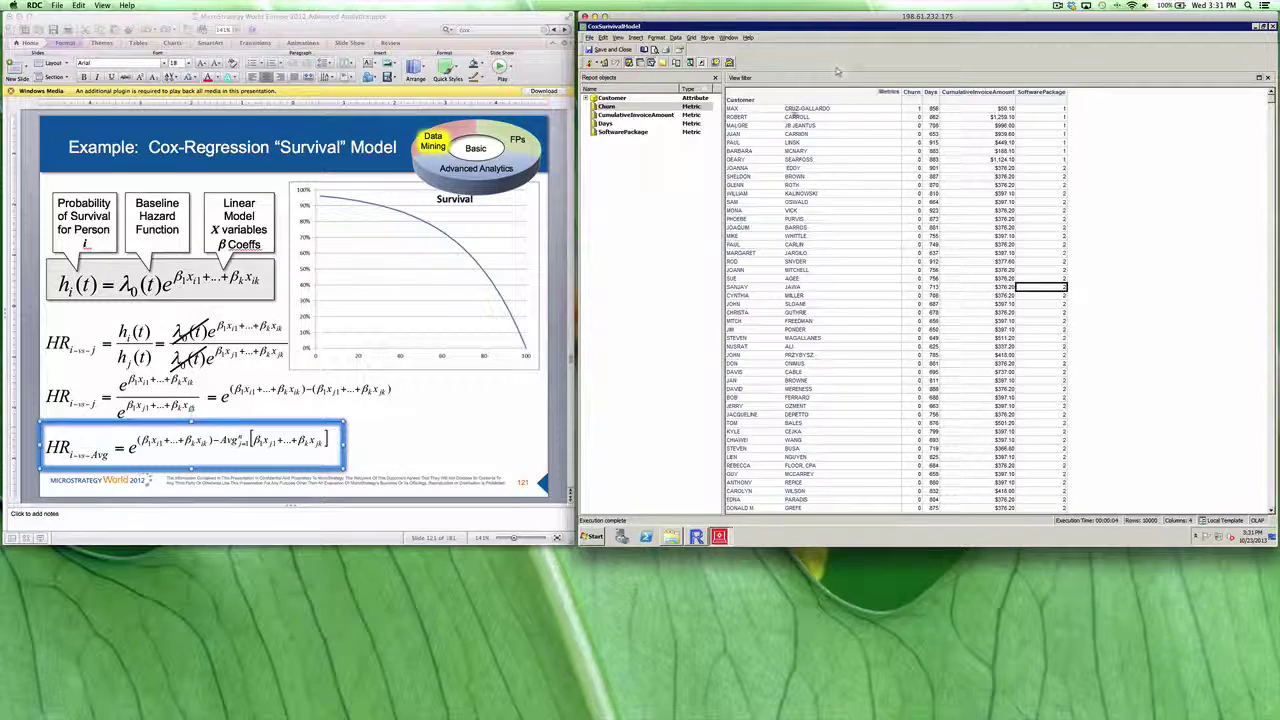
click(741, 100)
click(912, 92)
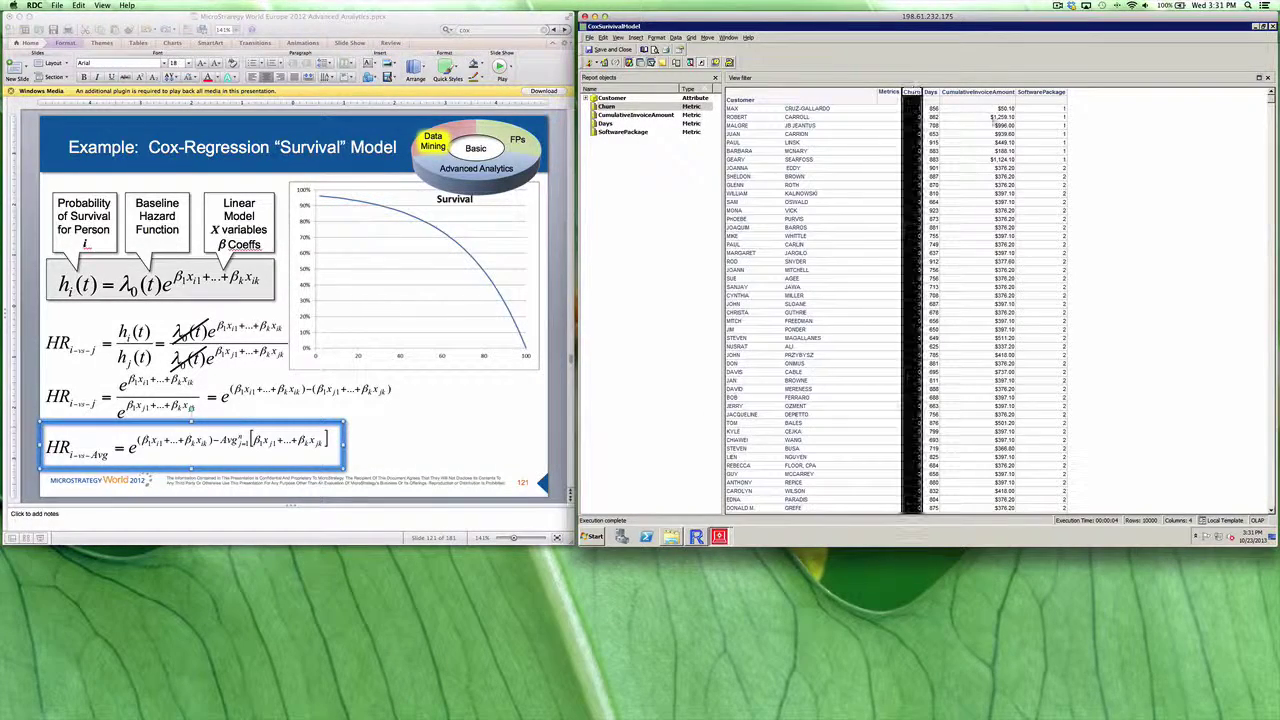
click(937, 145)
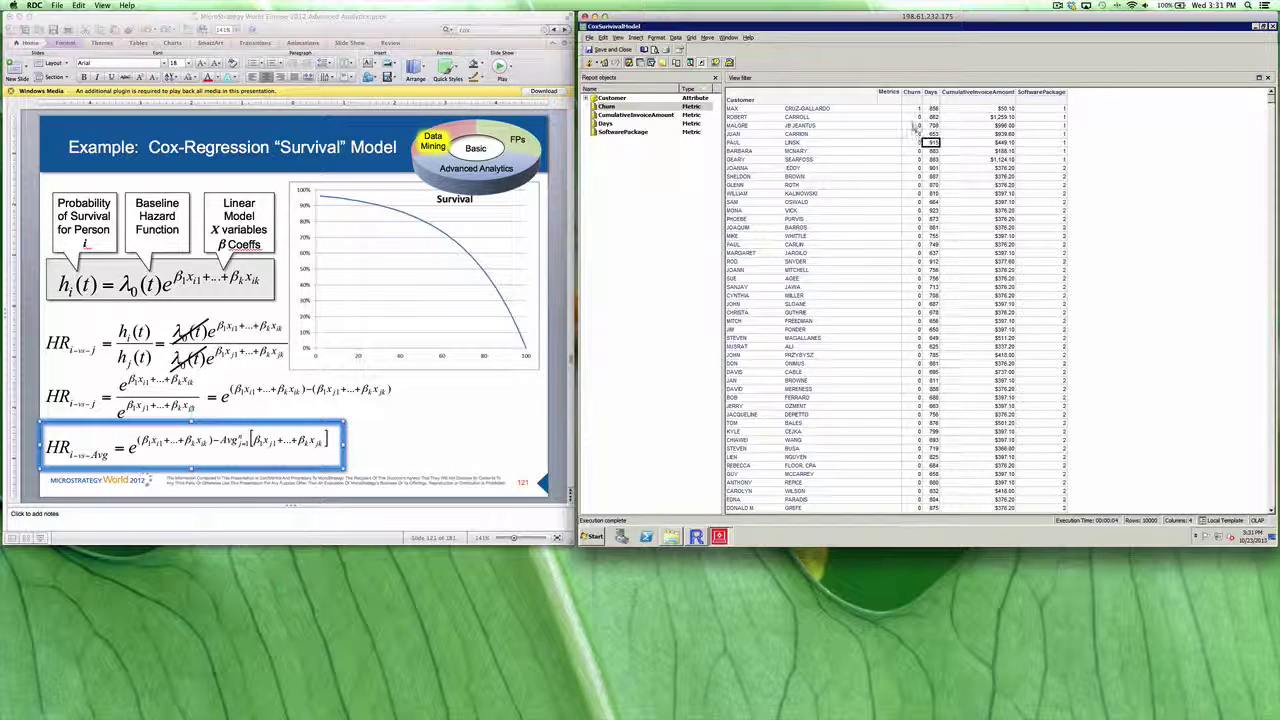
click(914, 118)
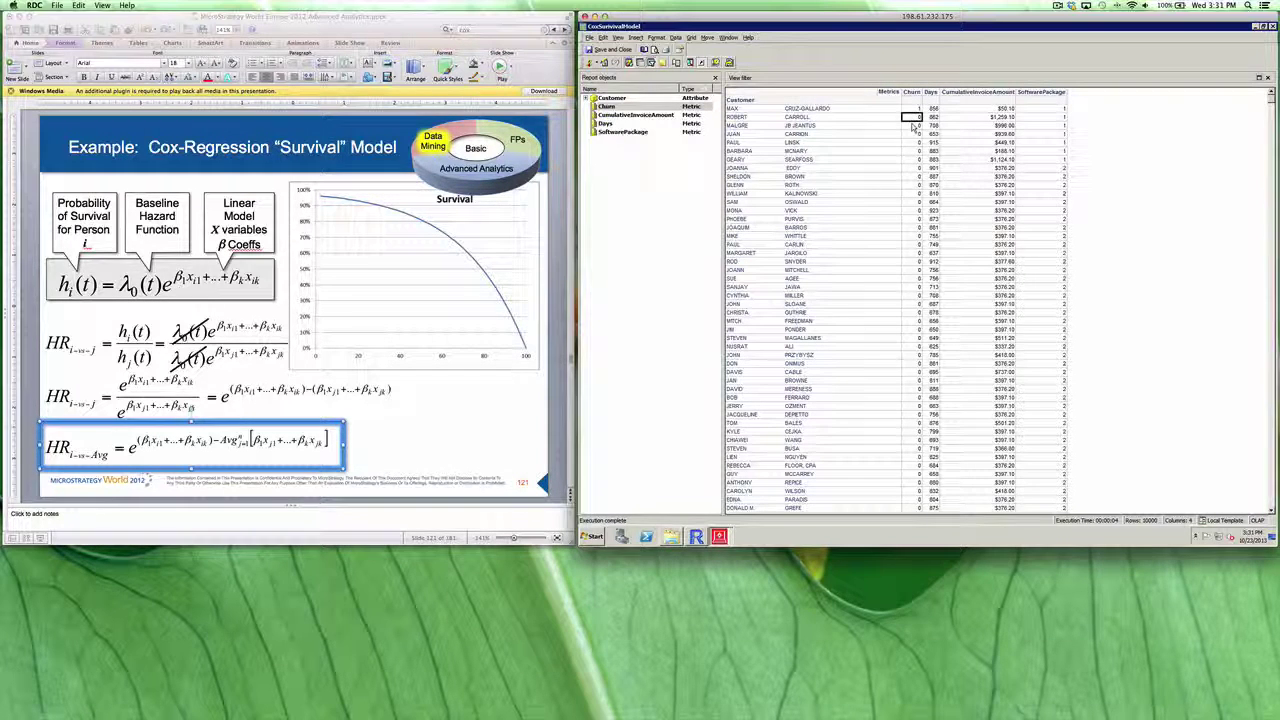
click(912, 108)
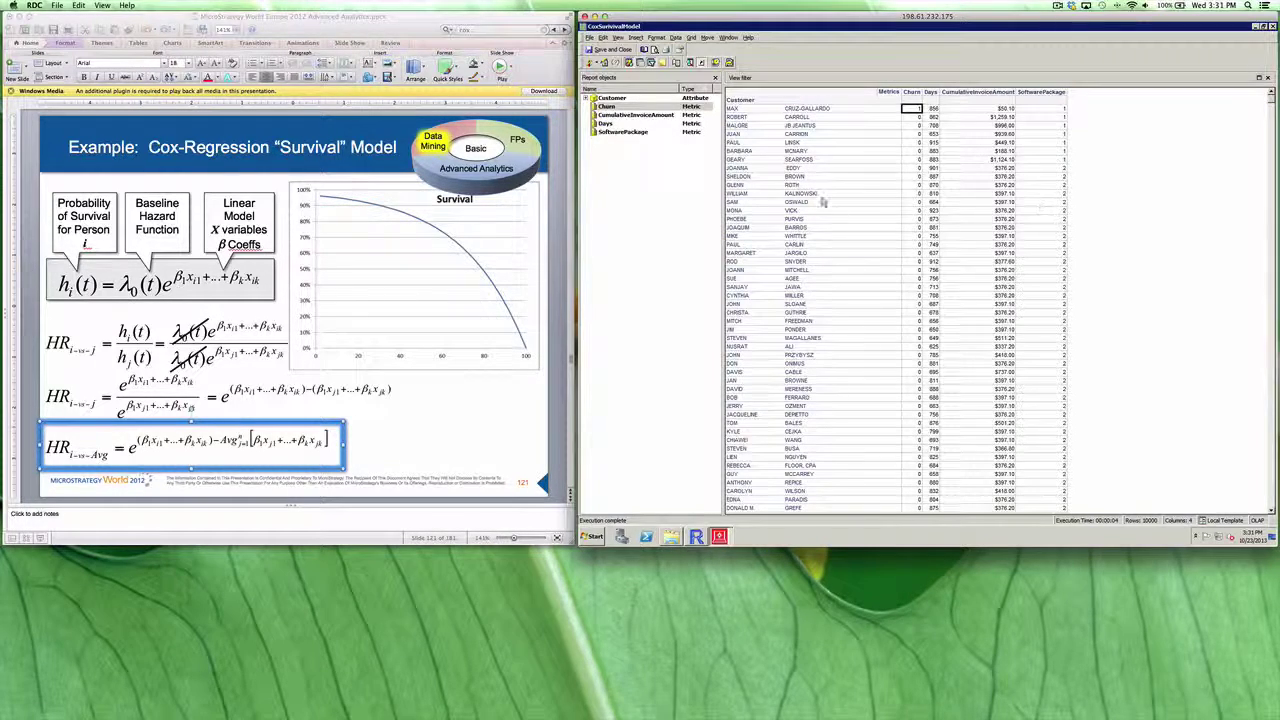
- Export the CoxSurvivalModel report as a text file
click(676, 37)
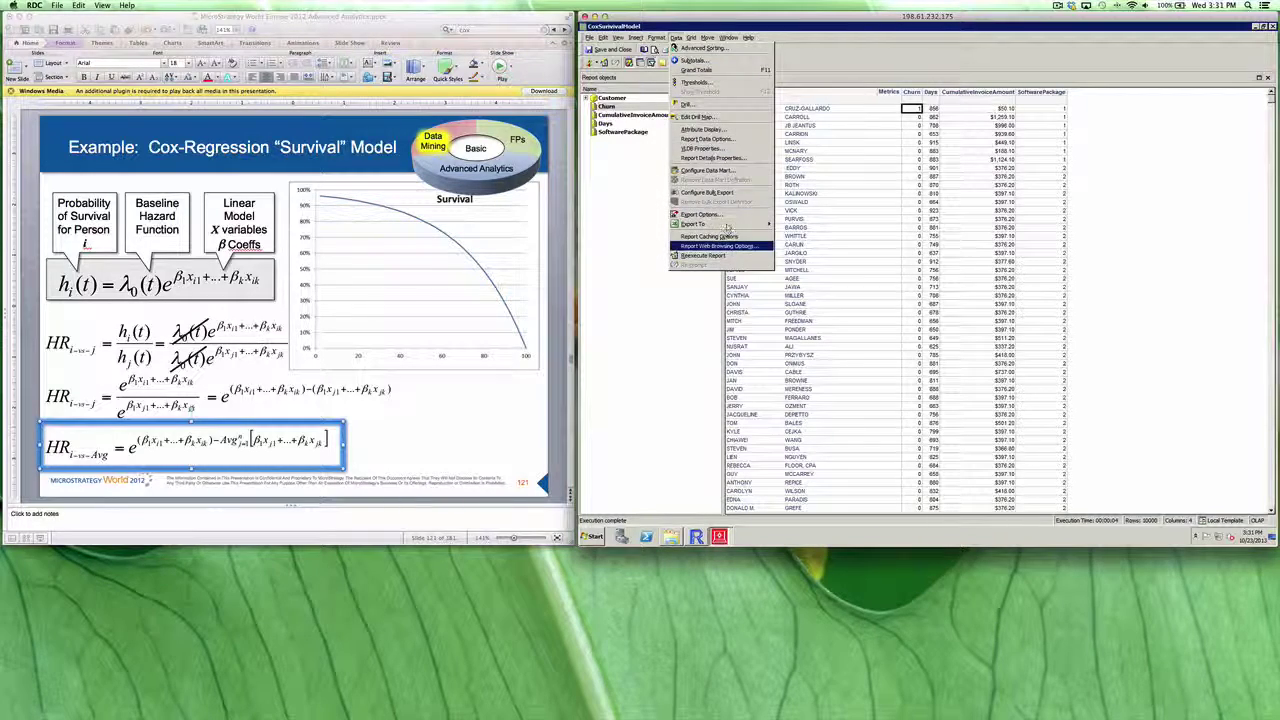
mouse_move(735, 226)
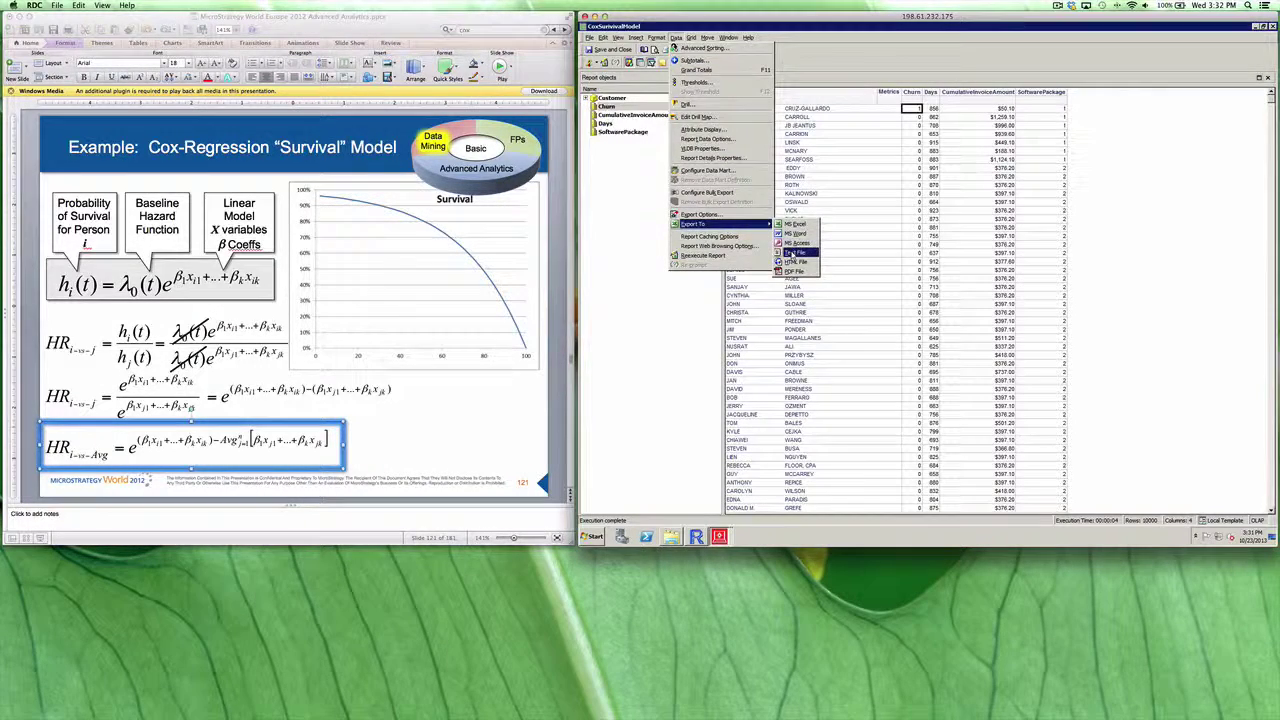
click(792, 256)
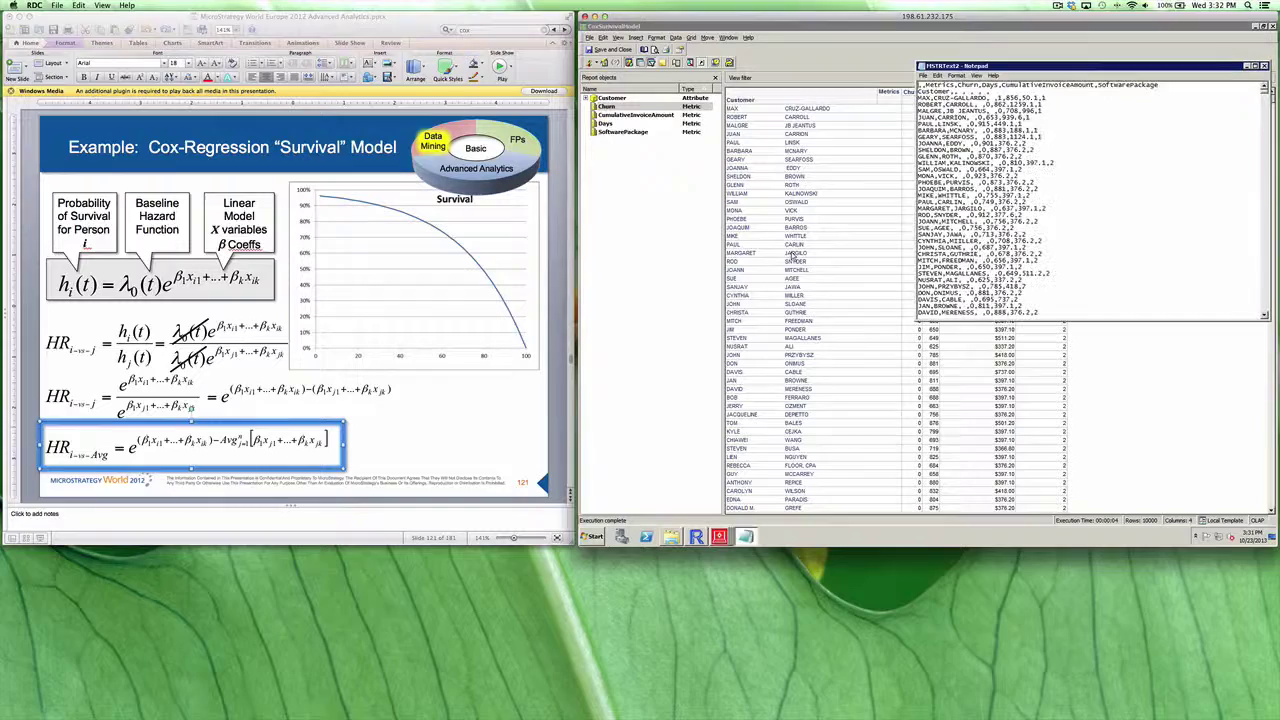
- Save the exported data over ChurnData.csv in CCH\Sample Data with All Files type, then close Notepad
click(925, 75)
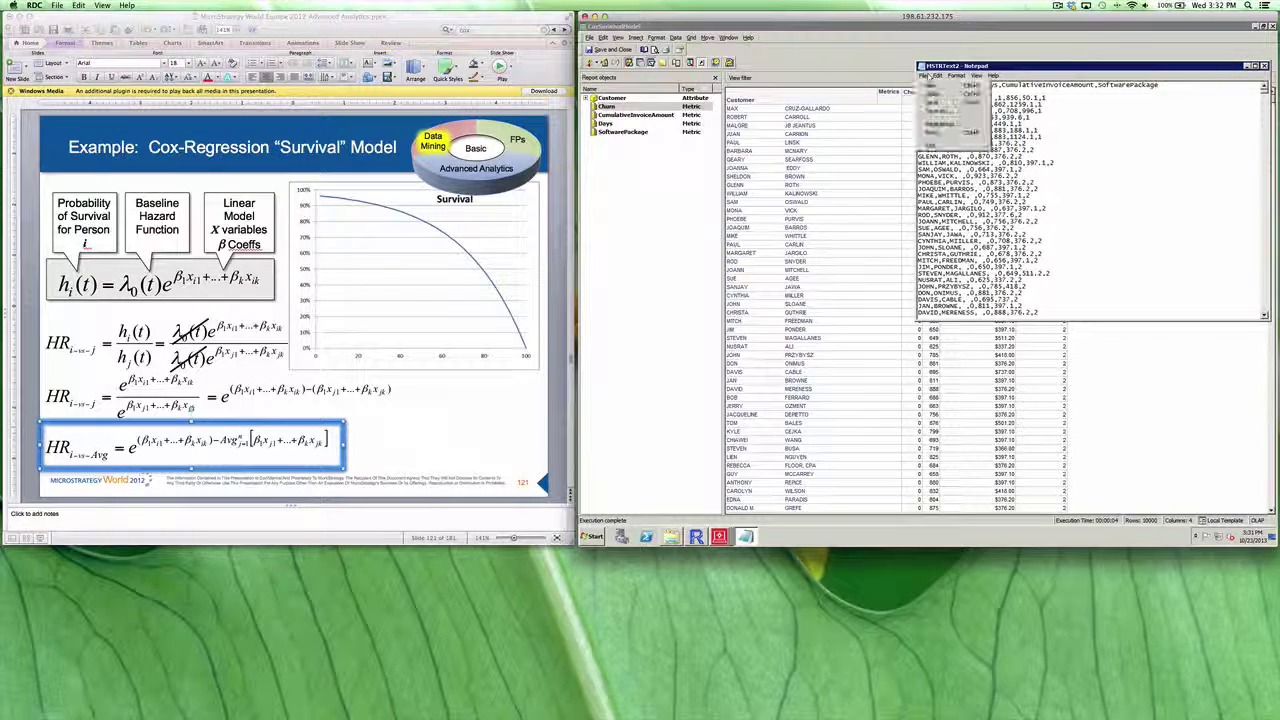
click(938, 111)
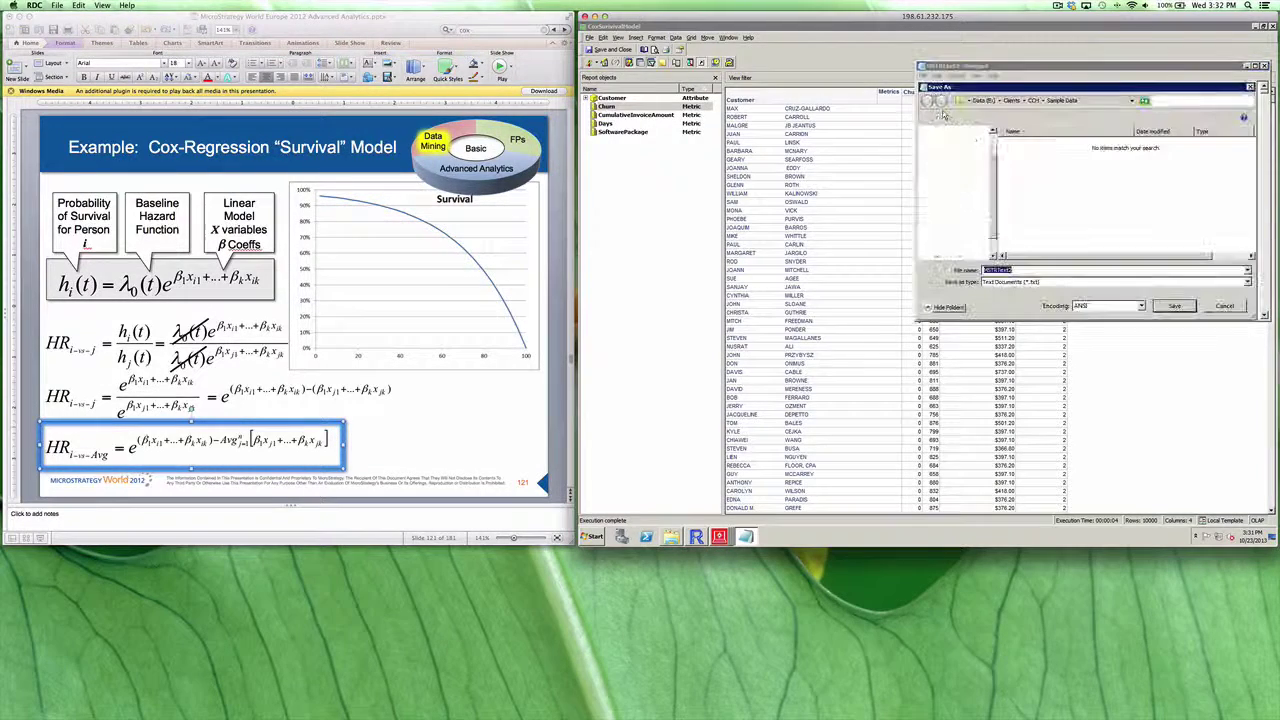
click(1039, 103)
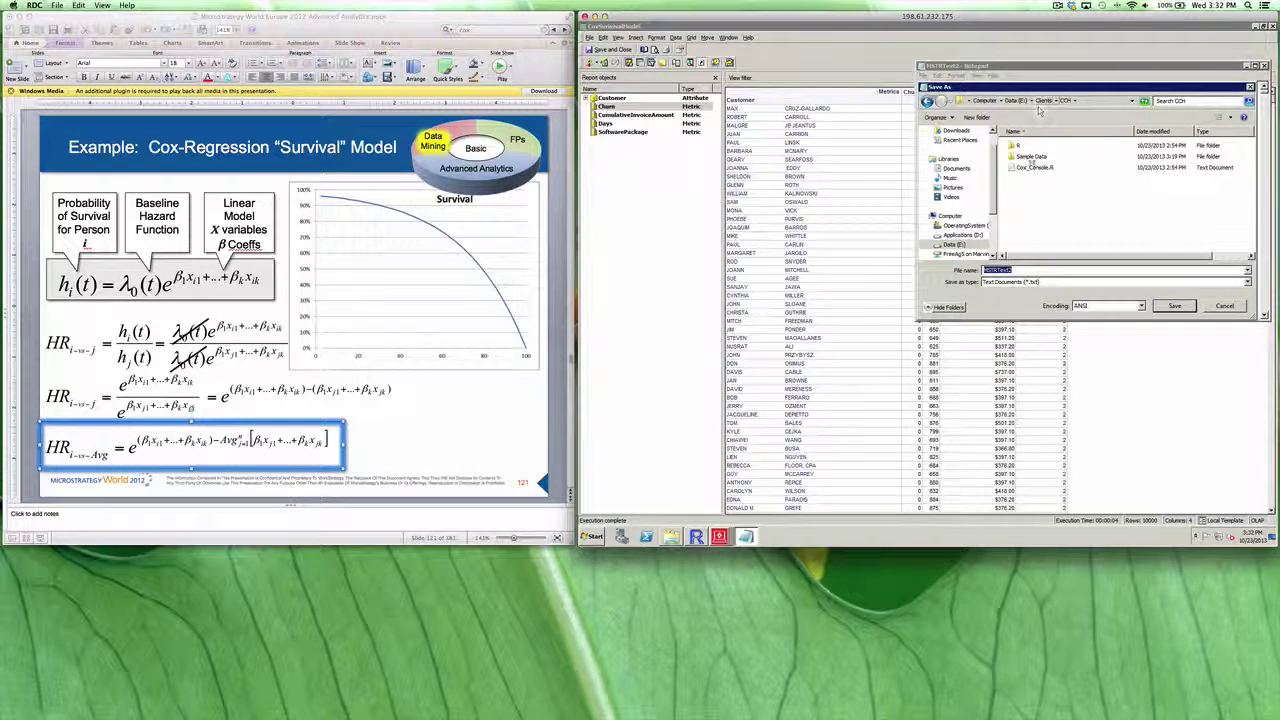
double_click(1031, 160)
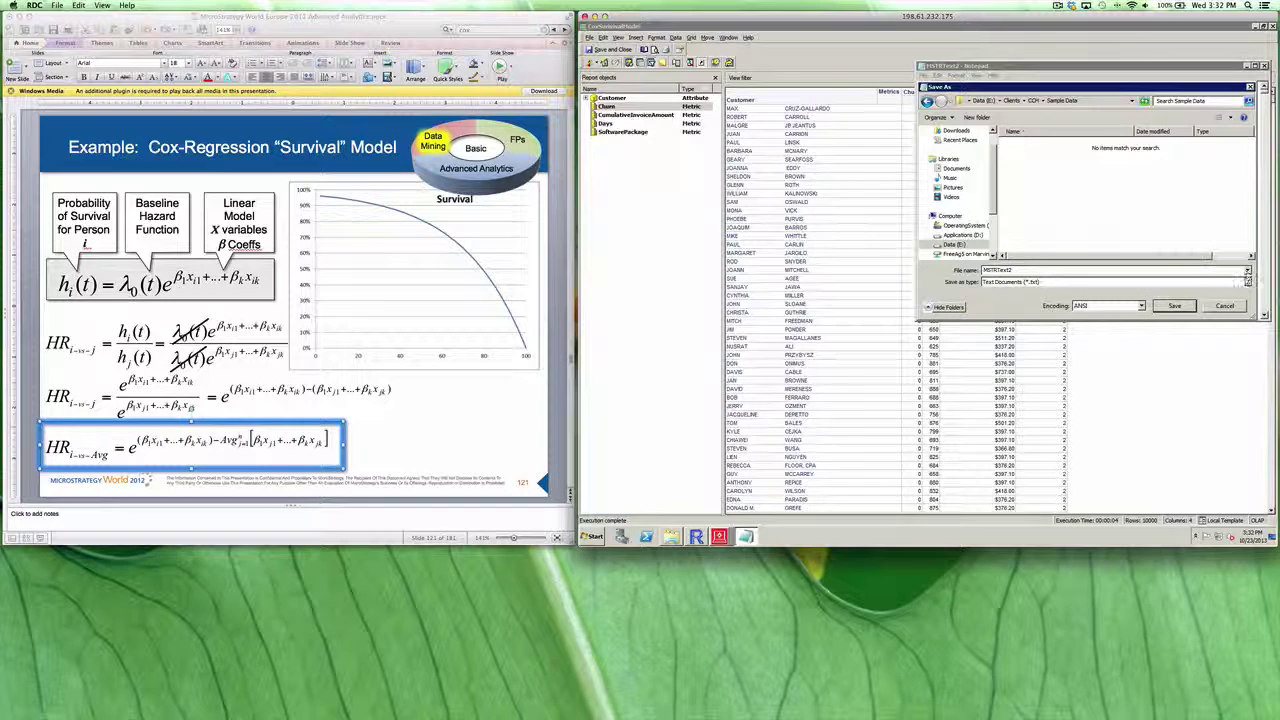
click(1246, 282)
click(1030, 297)
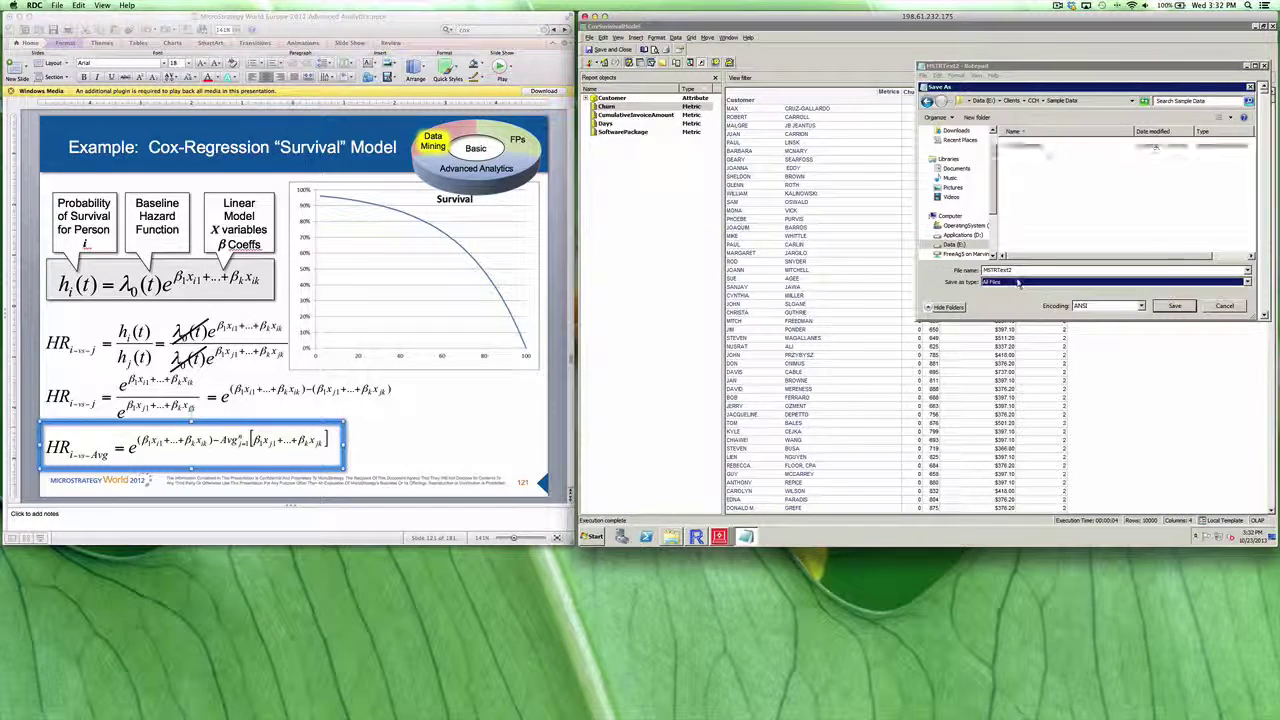
click(1030, 146)
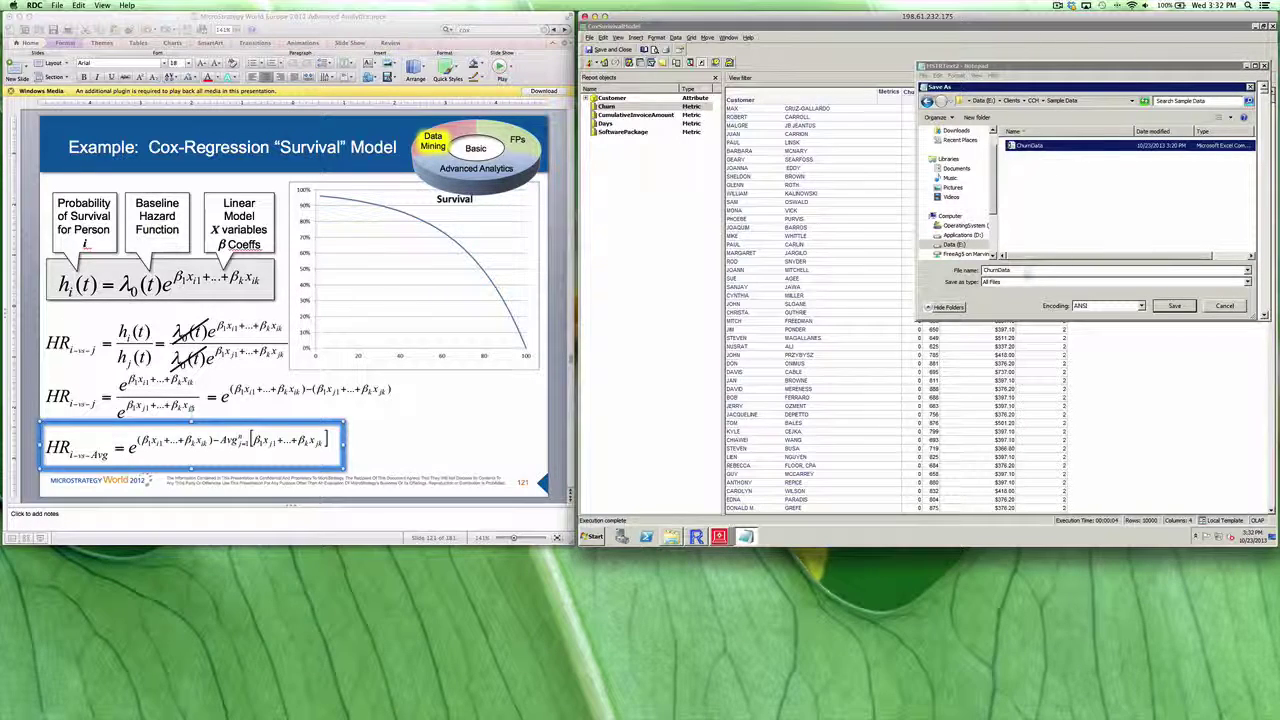
click(1186, 307)
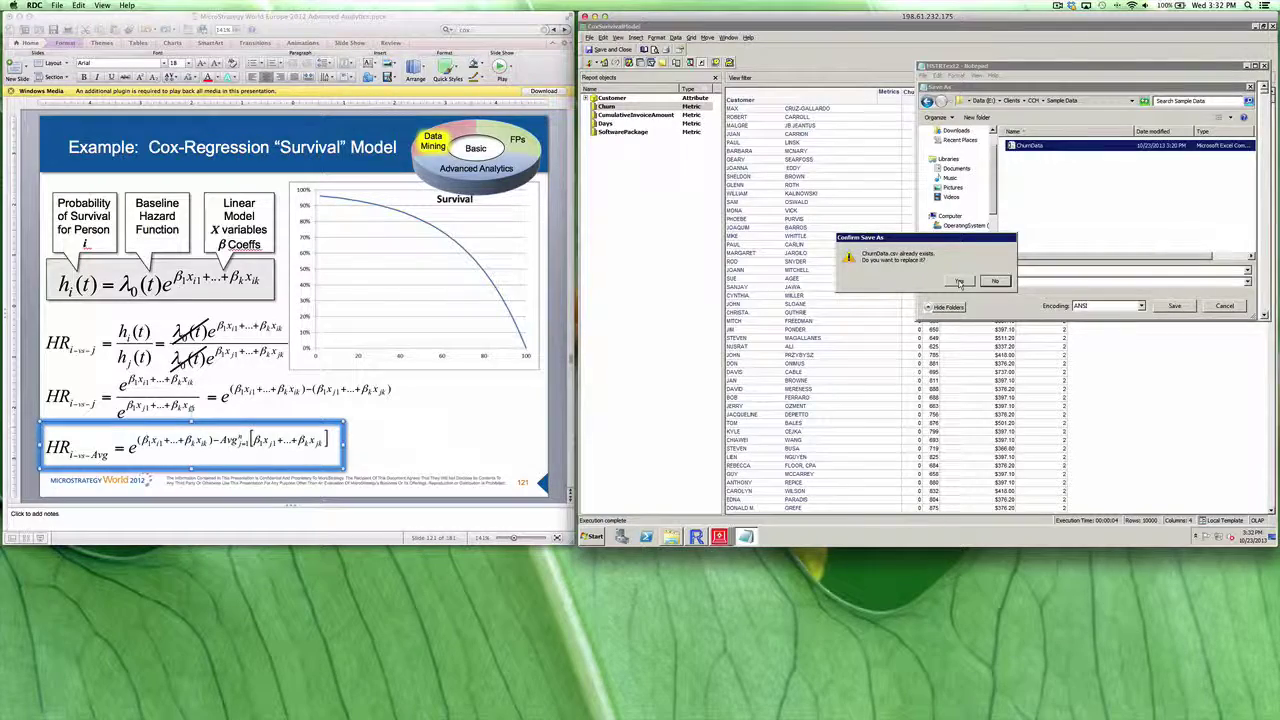
click(959, 282)
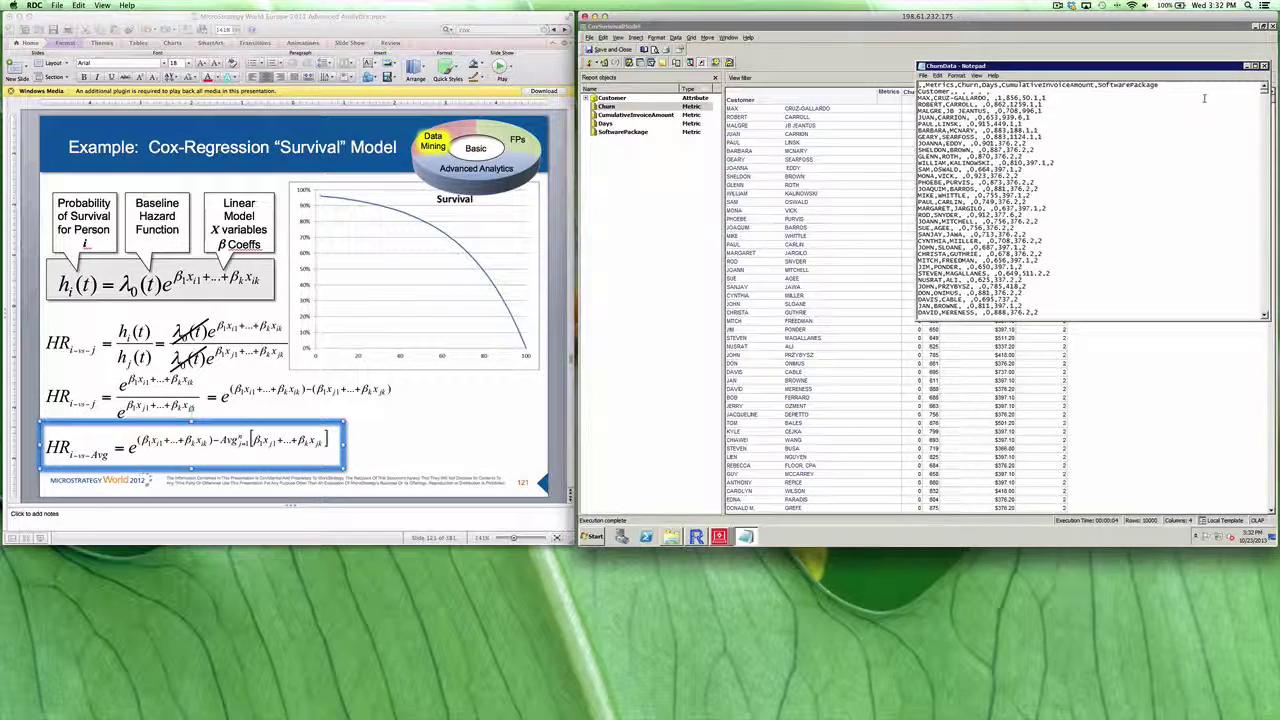
click(1264, 66)
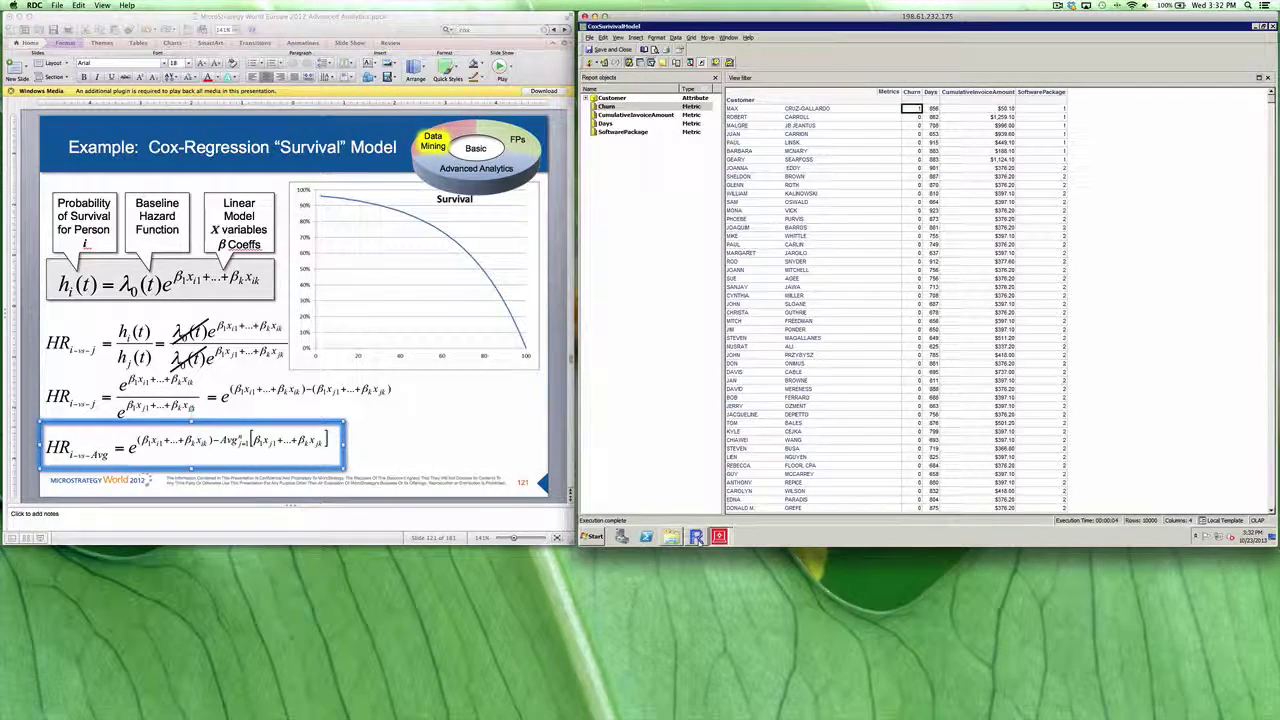
- In RGui, run library(survival) and library(pmml), then browse the R folder containing ChurnData
click(696, 537)
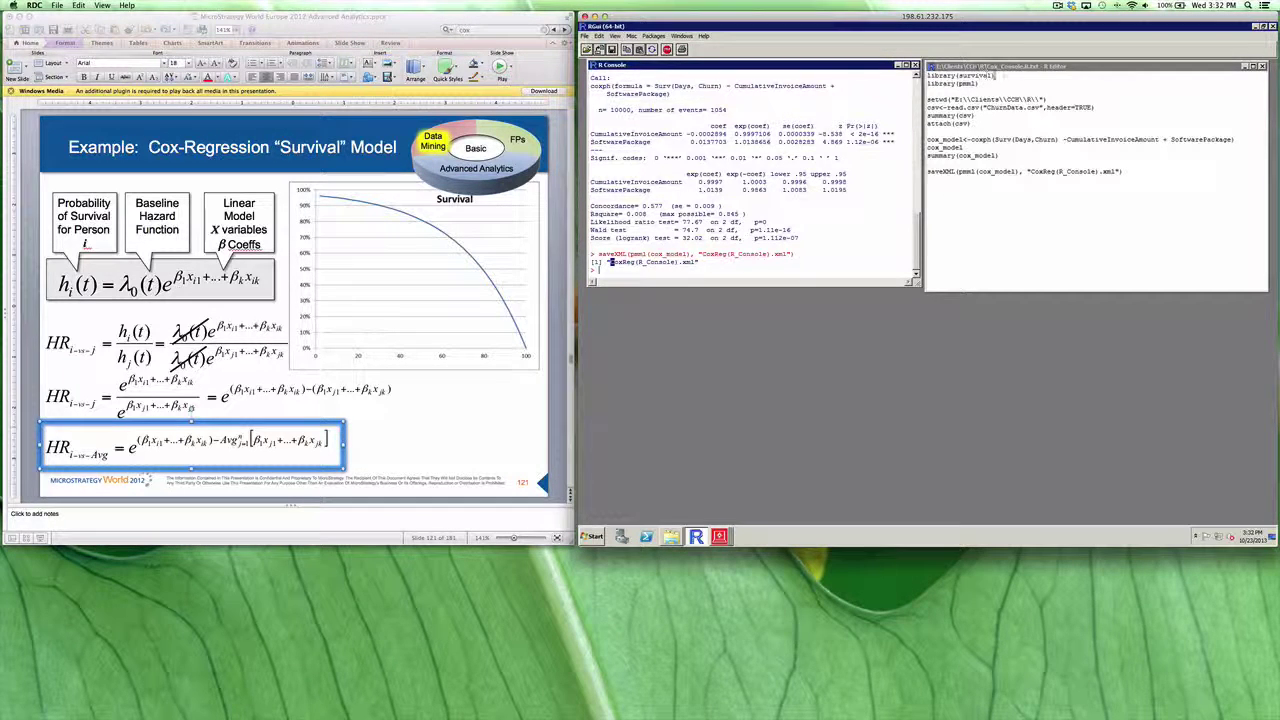
drag(986, 75, 928, 75)
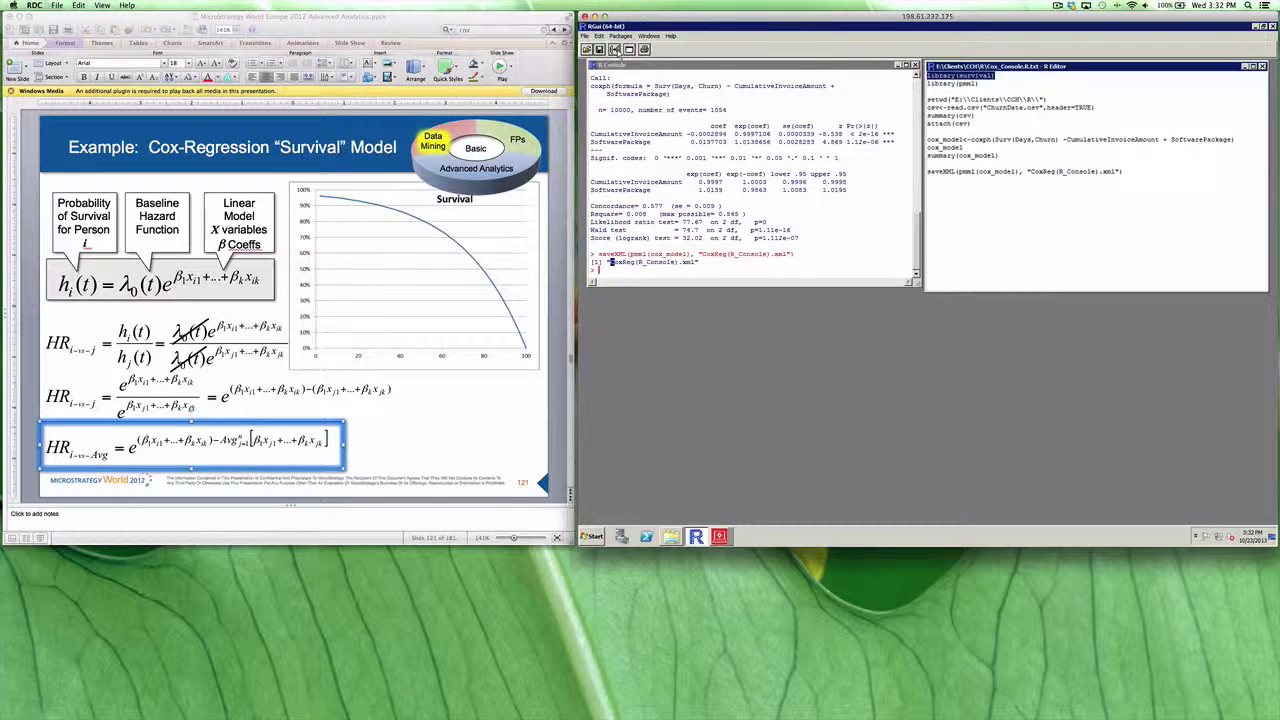
click(614, 49)
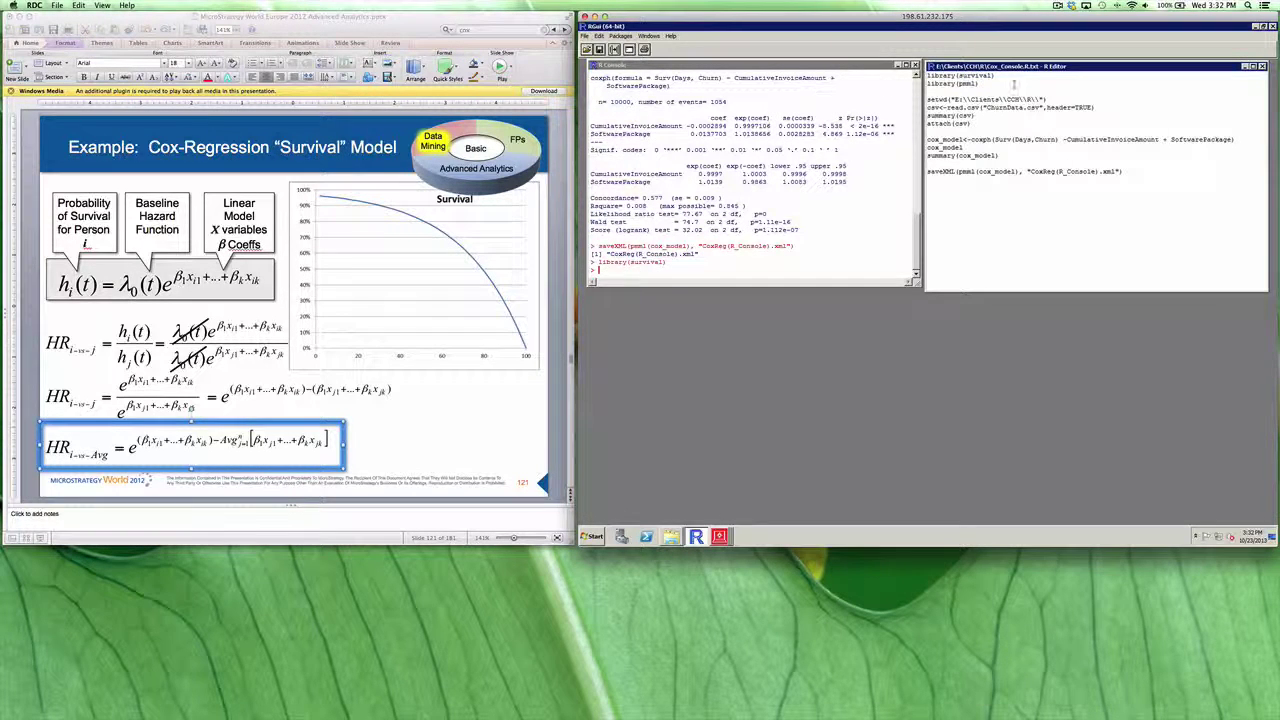
drag(984, 84, 928, 84)
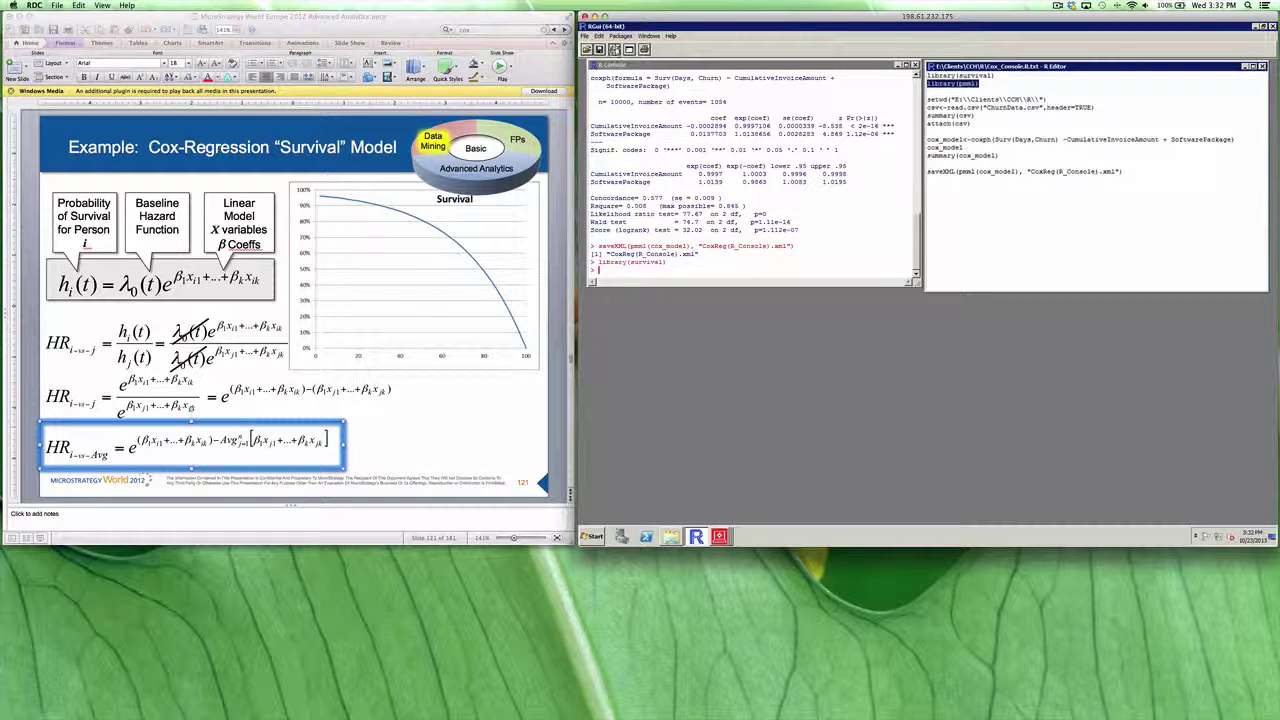
click(614, 50)
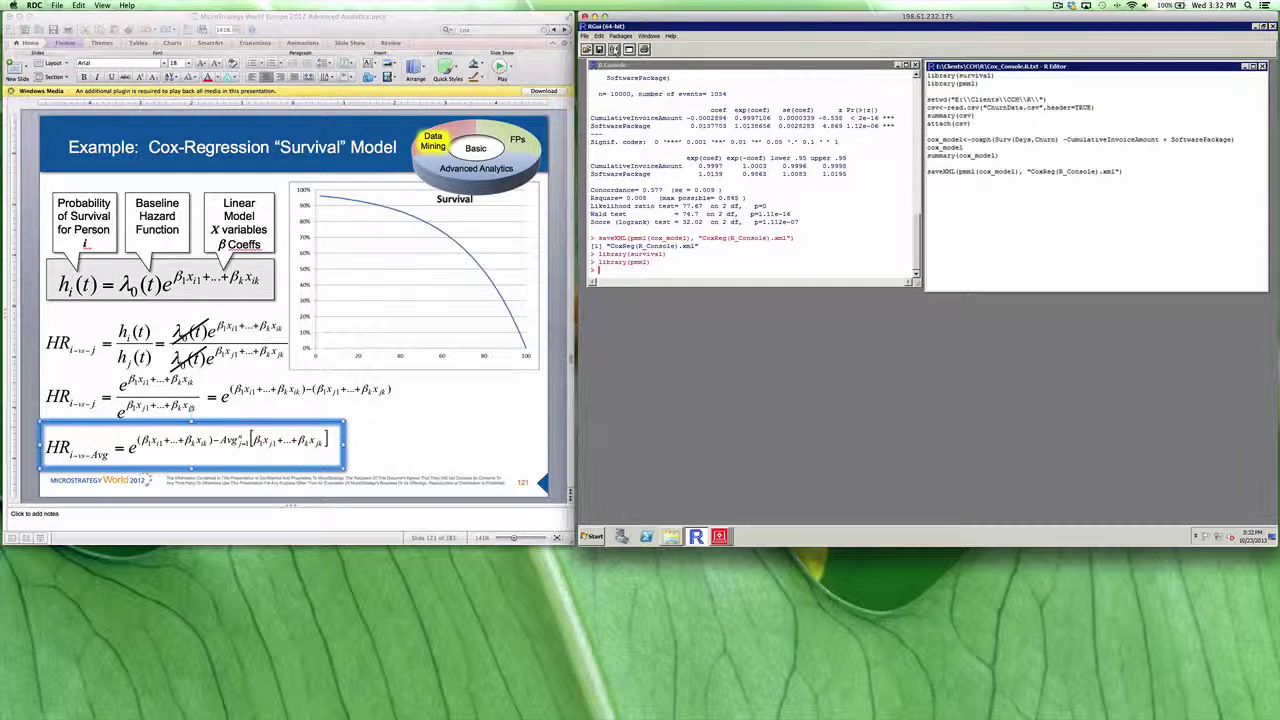
click(614, 50)
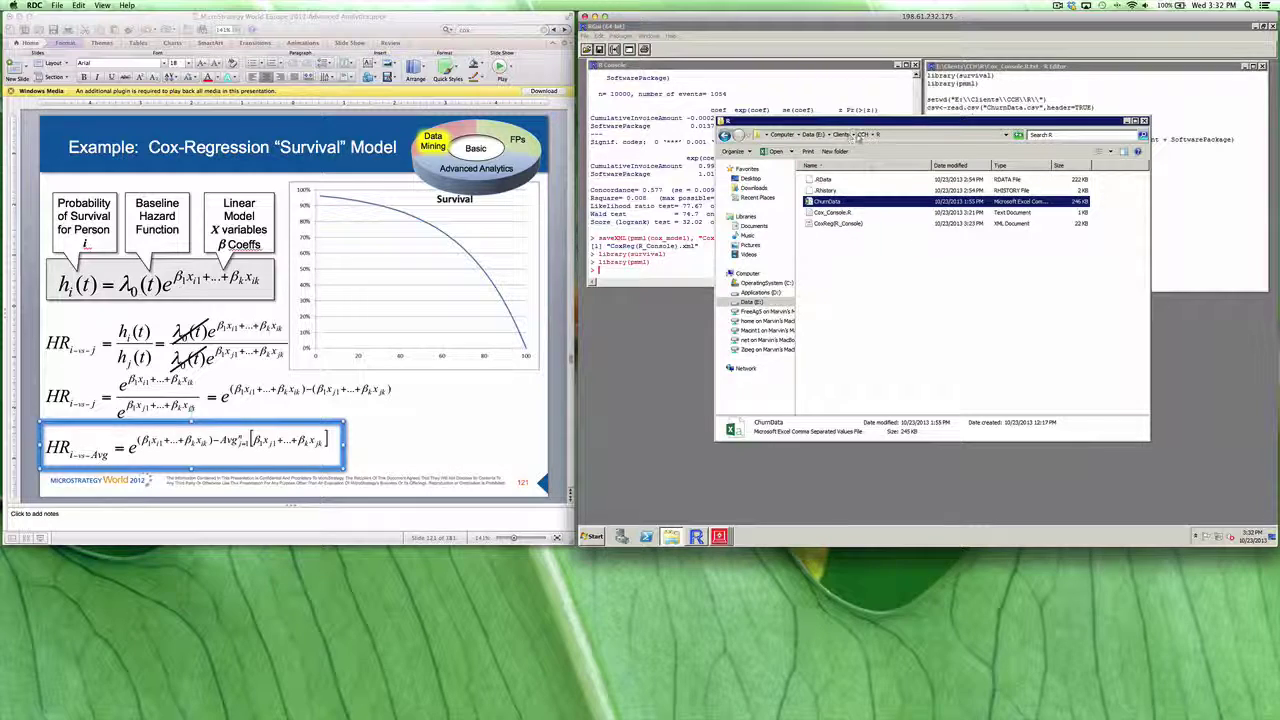
- Run setwd to E:\Clients\CCH\R\ and select the read.csv line for ChurnData.csv
click(1003, 104)
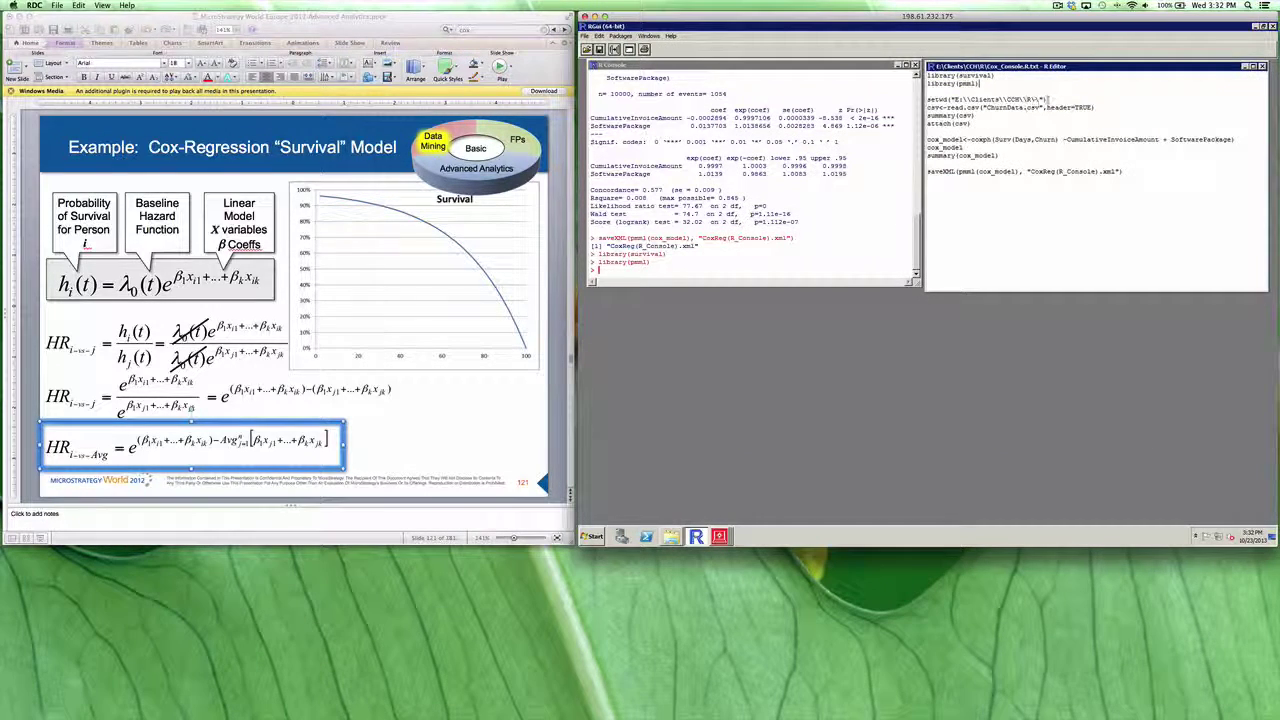
drag(1047, 99, 928, 99)
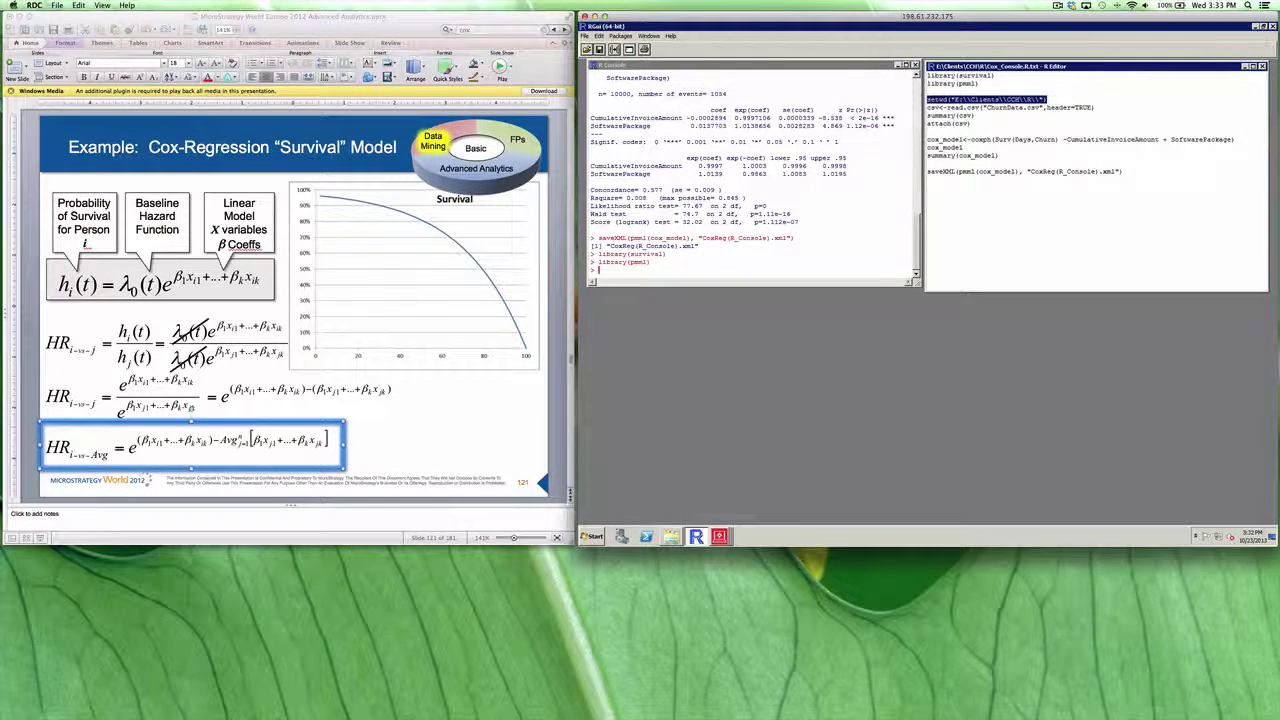
click(614, 50)
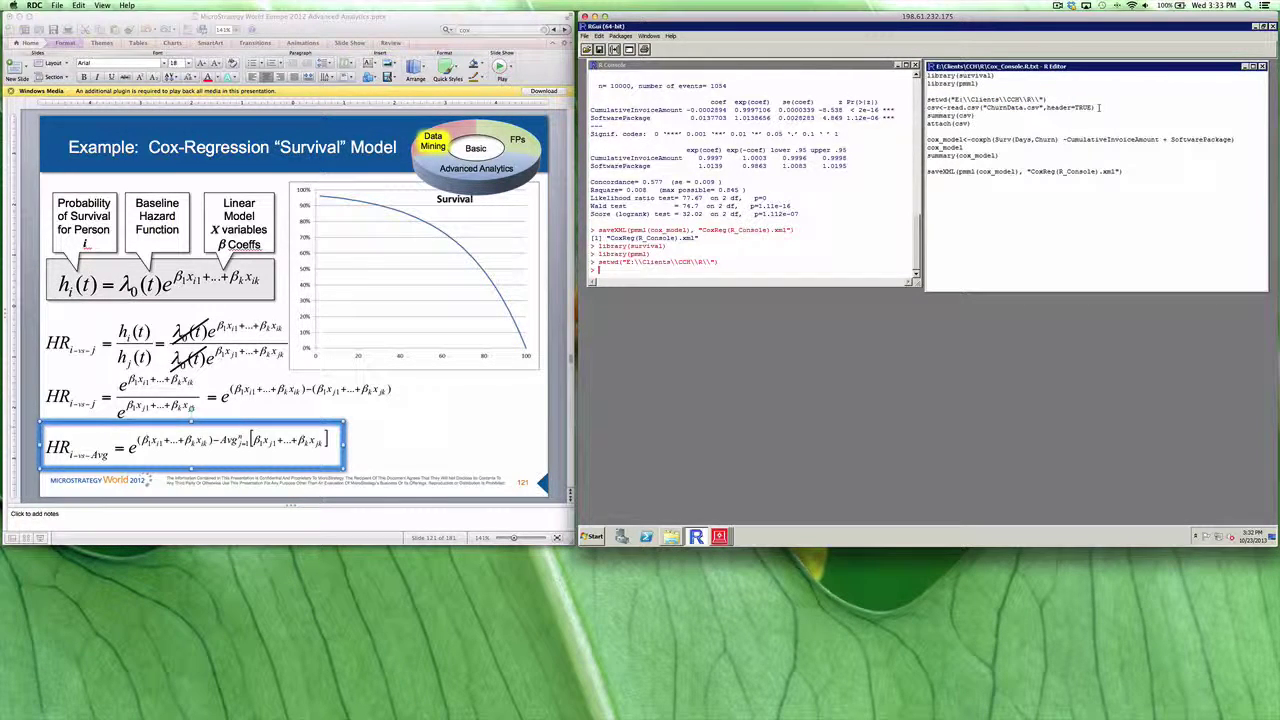
drag(1100, 107, 925, 107)
click(1020, 108)
click(1093, 106)
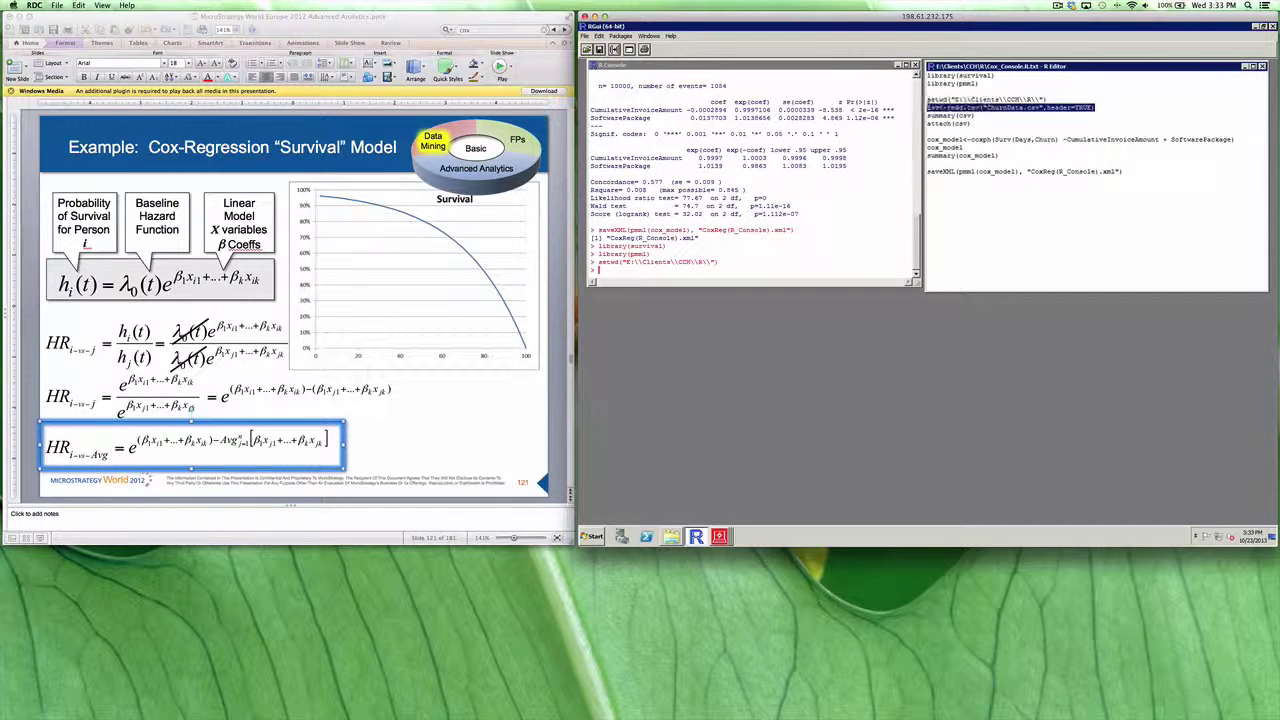
- Read ChurnData.csv into csv and run summary(csv) to print its statistics
click(614, 50)
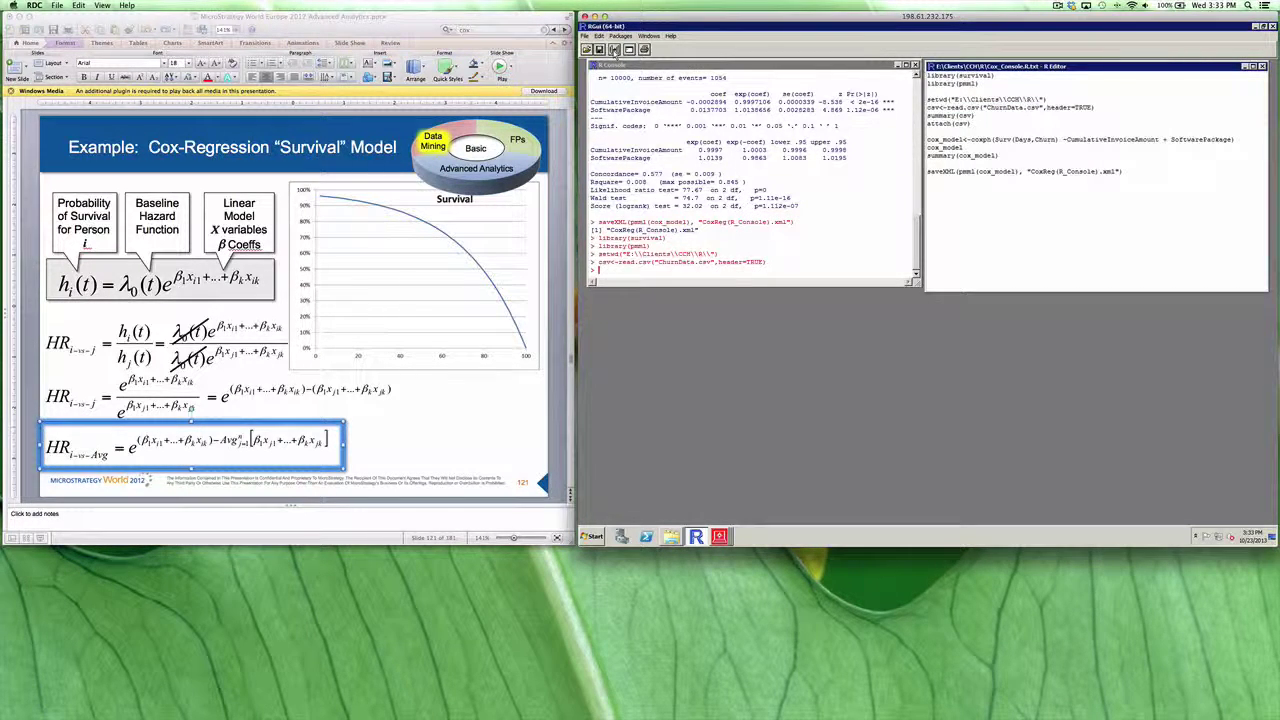
double_click(966, 115)
drag(978, 115, 926, 115)
click(614, 50)
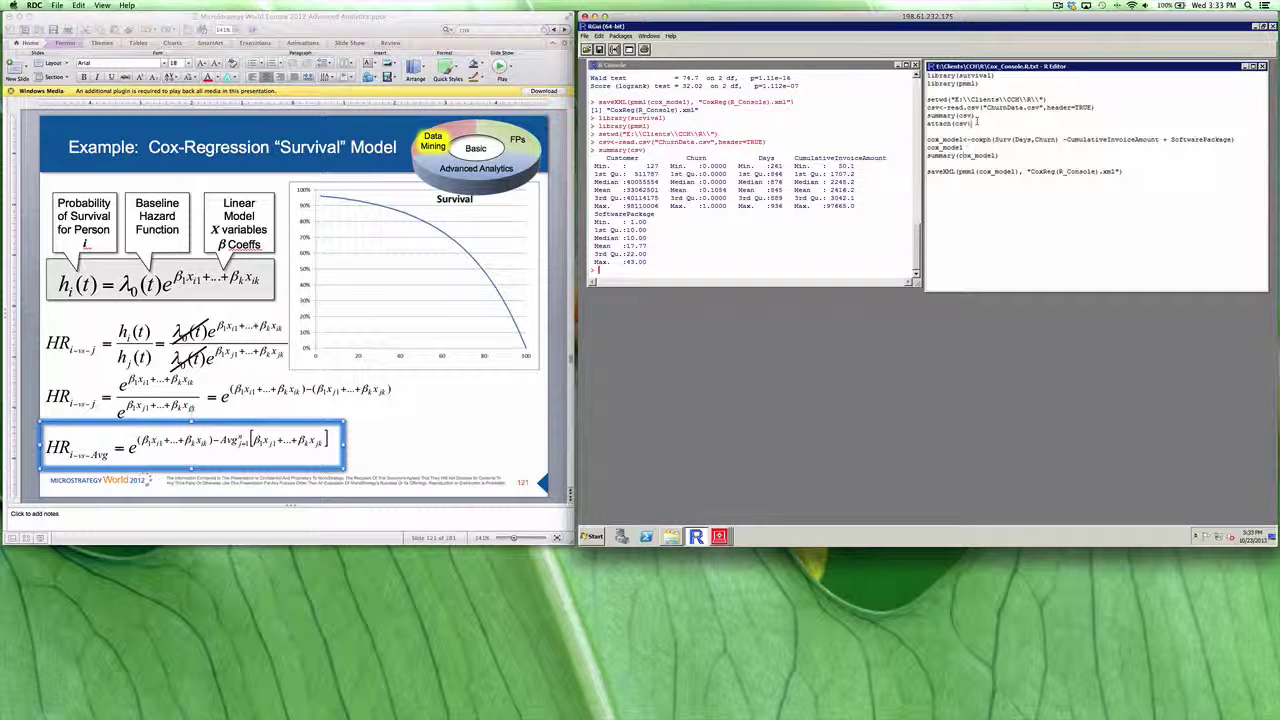
- Attach csv and fit cox_model with coxph on Surv(Days,Churn) ~ CumulativeInvoiceAmount + SoftwarePackage
drag(972, 123, 927, 124)
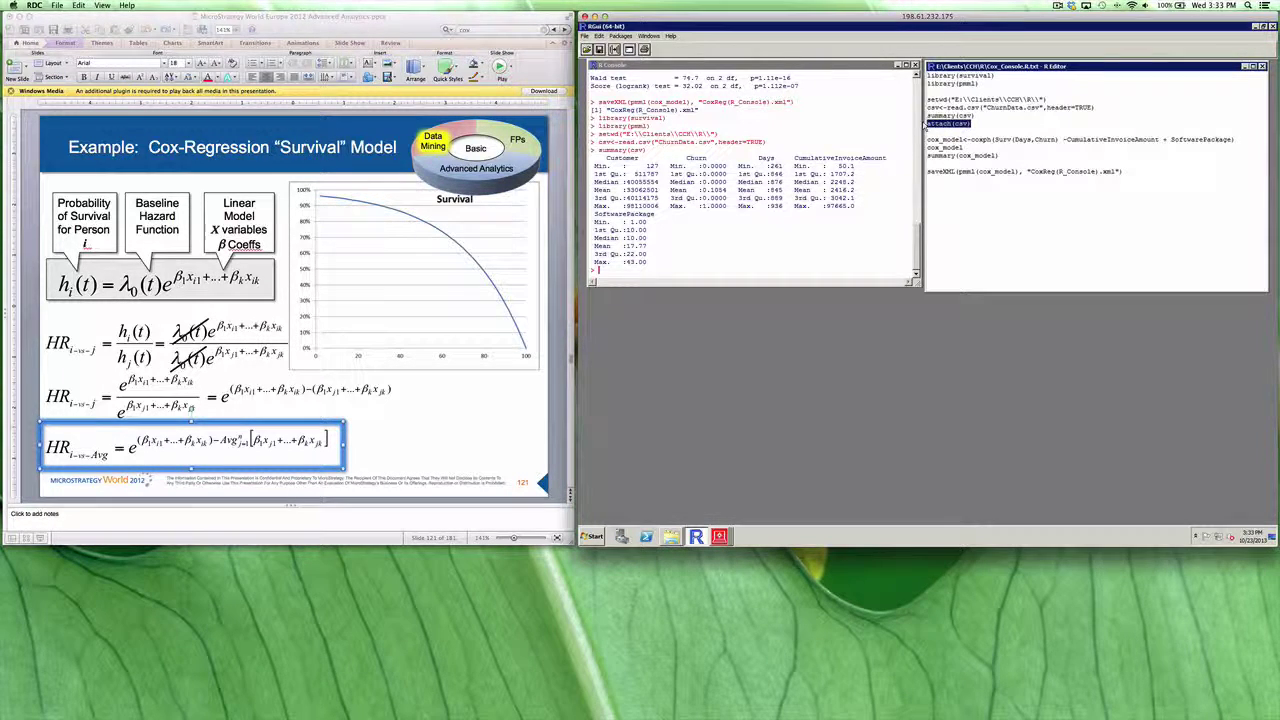
click(614, 49)
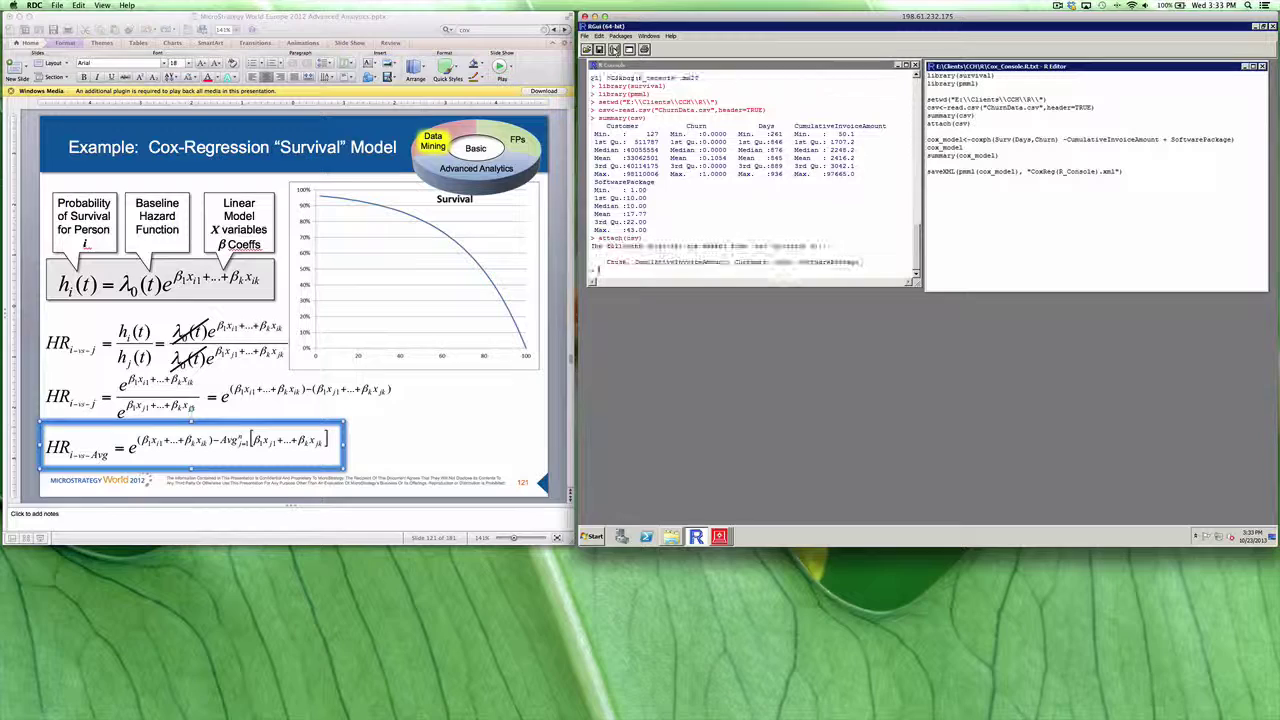
click(966, 146)
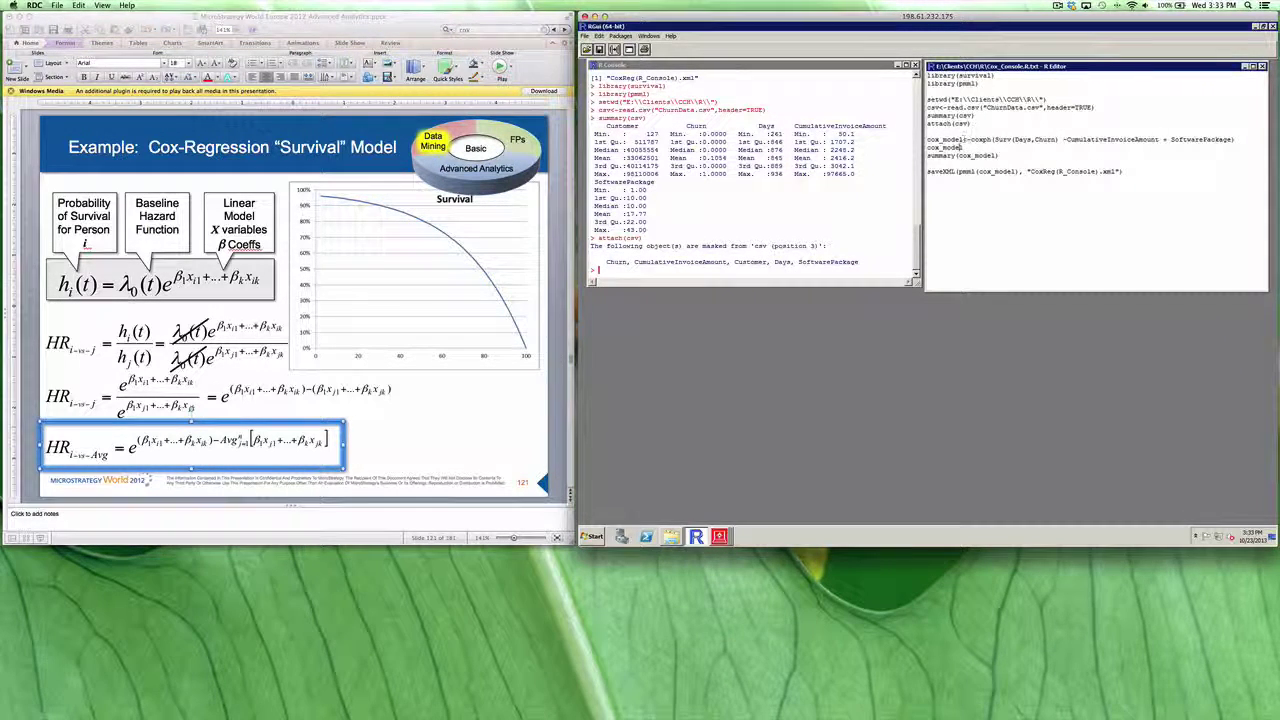
drag(963, 139, 928, 139)
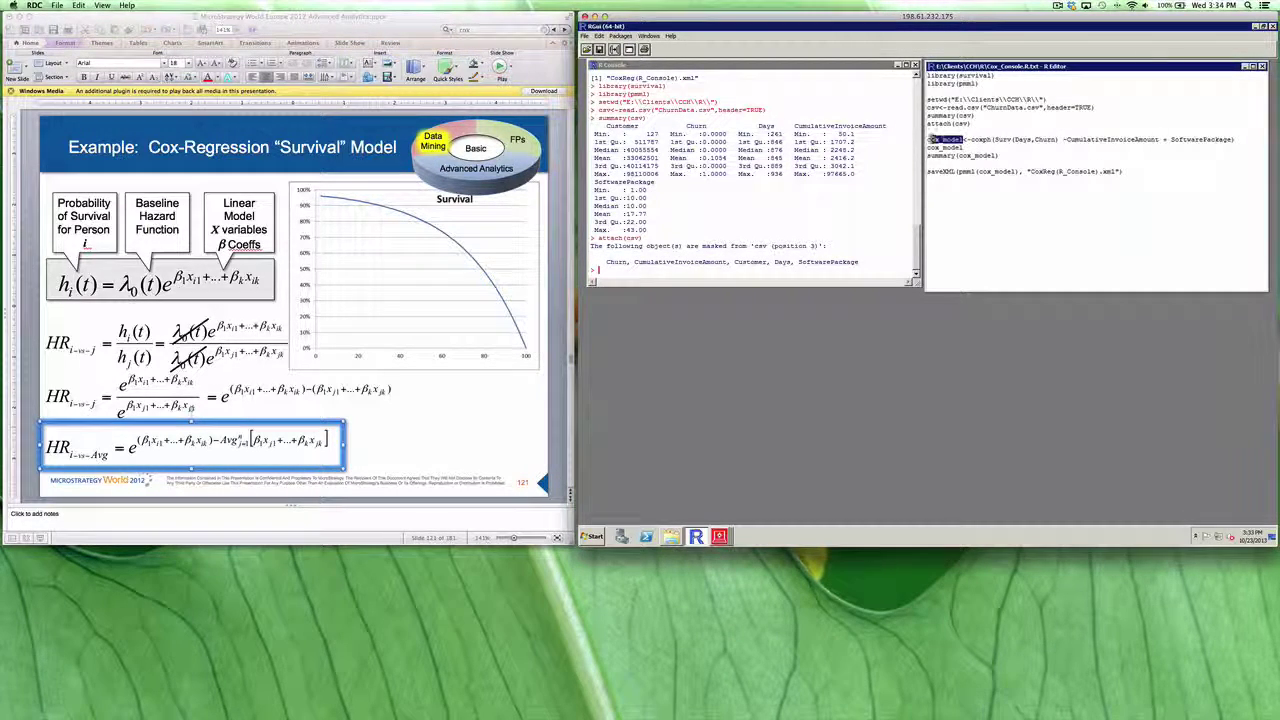
double_click(1022, 139)
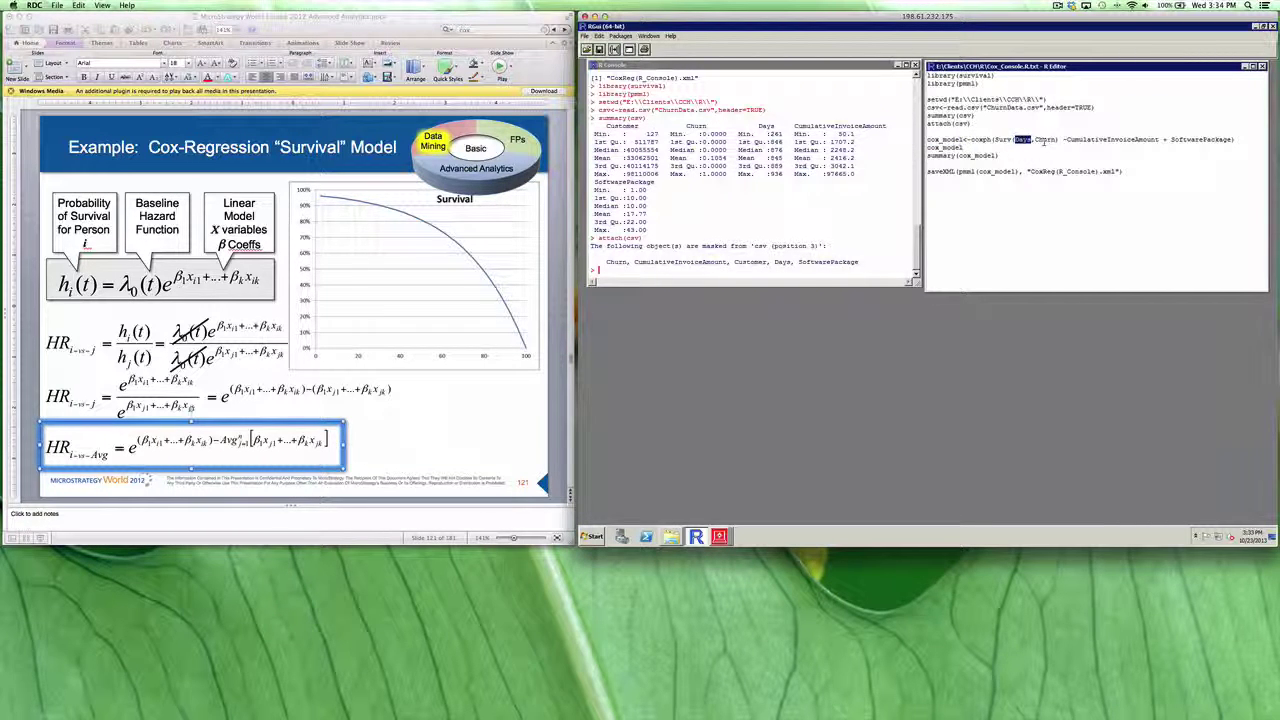
double_click(1043, 140)
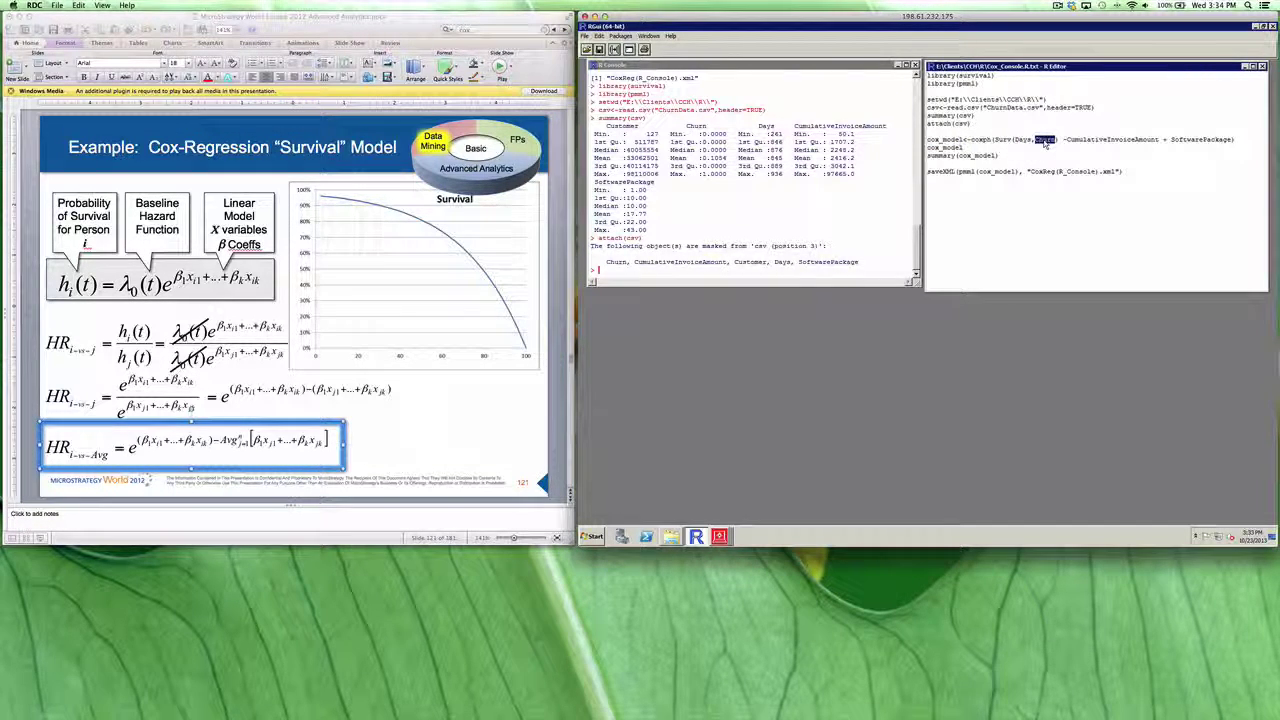
double_click(1104, 140)
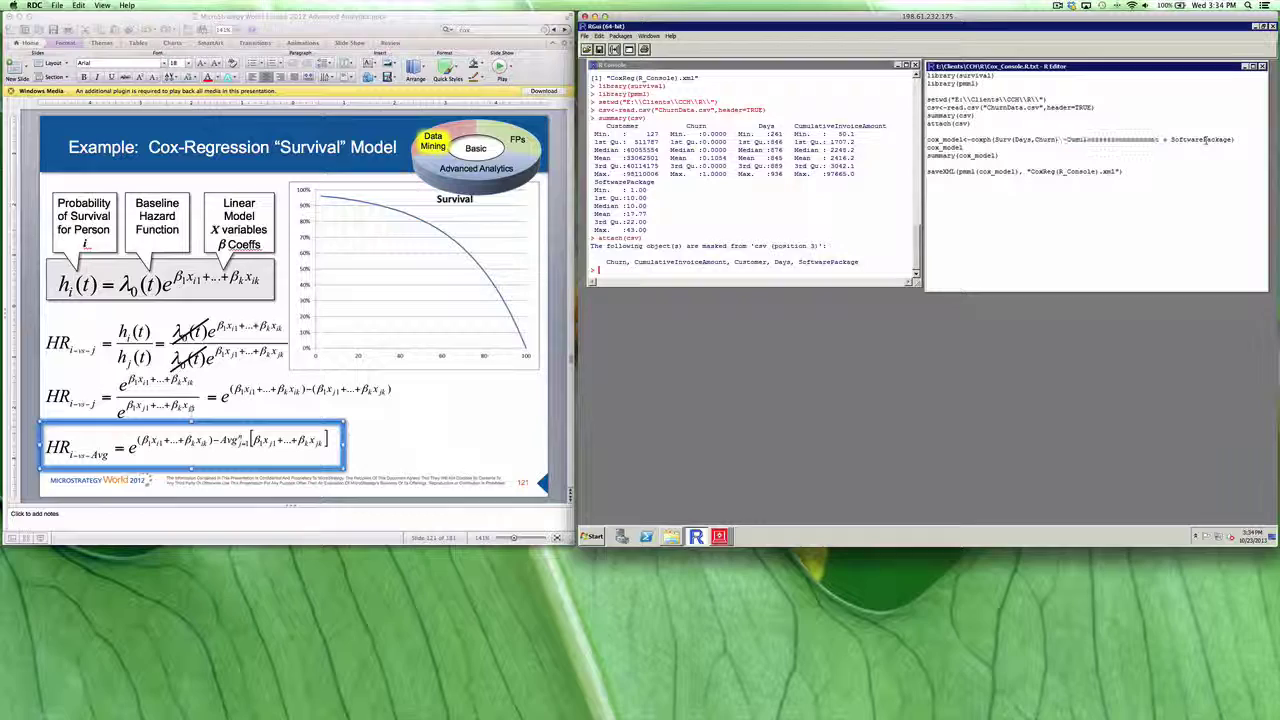
double_click(1205, 140)
drag(1240, 139, 926, 140)
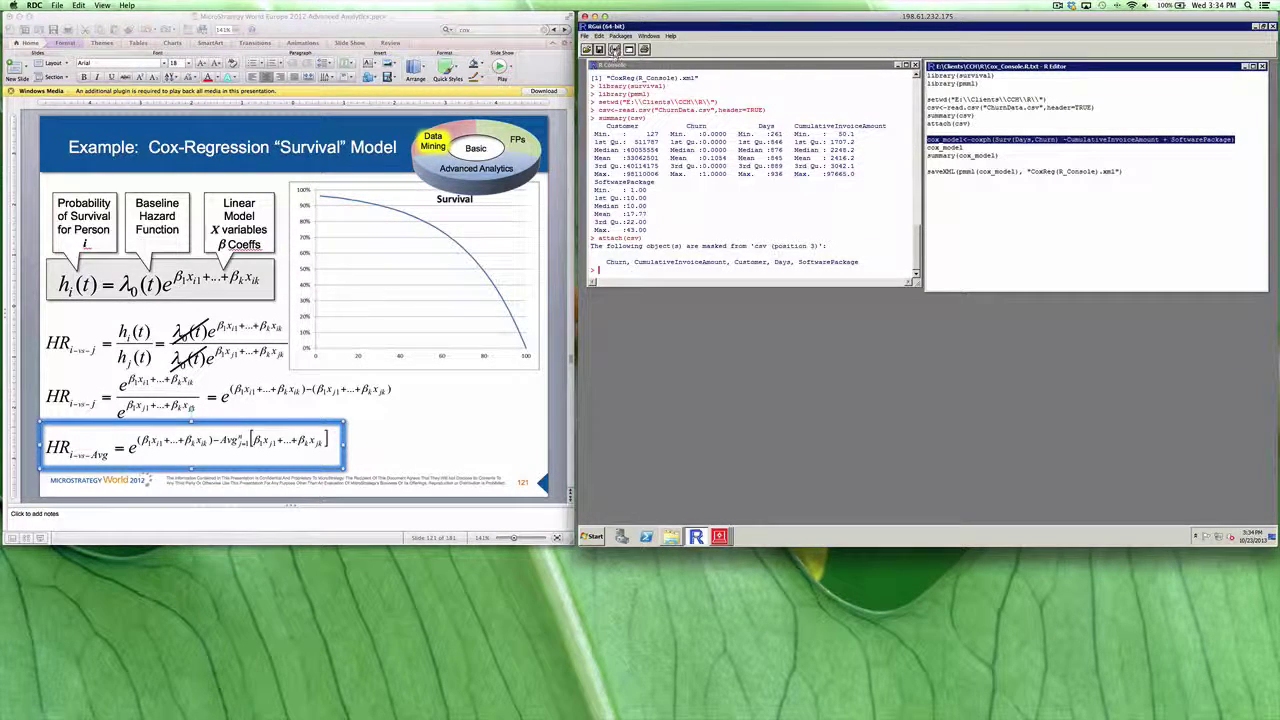
click(613, 51)
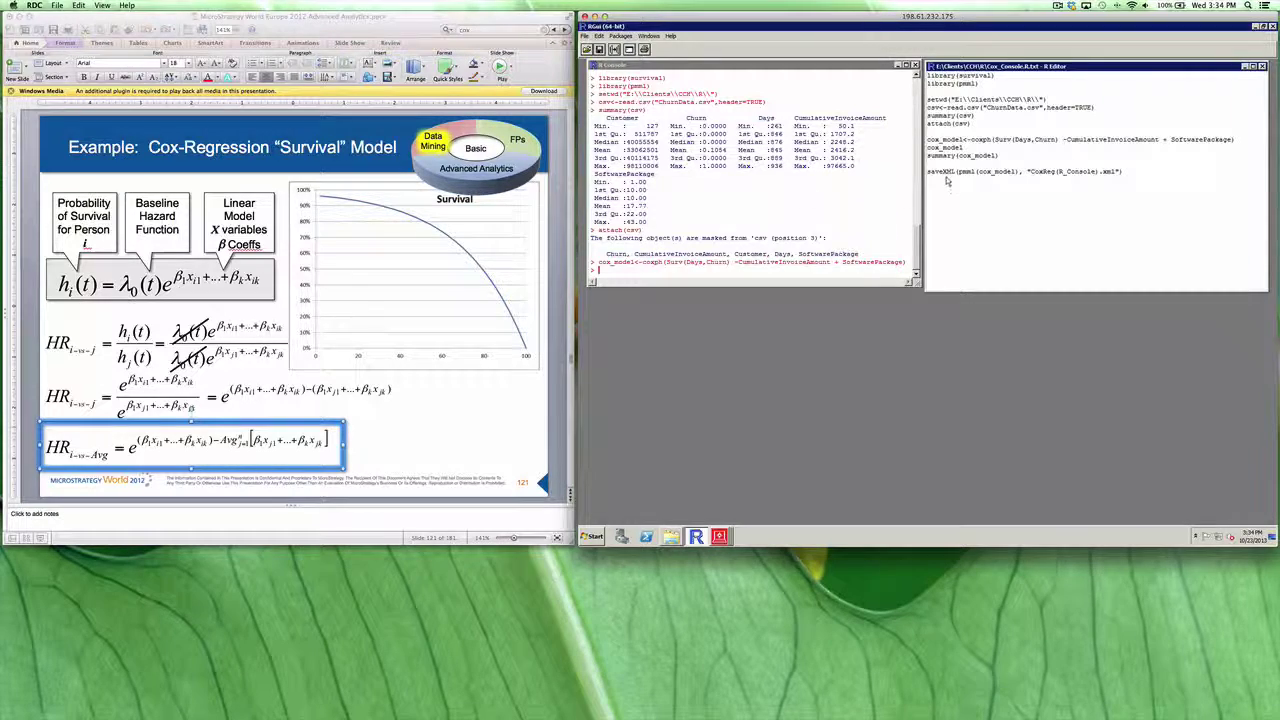
- Print cox_model and summary(cox_model), then select the PMML save line
drag(927, 147, 962, 147)
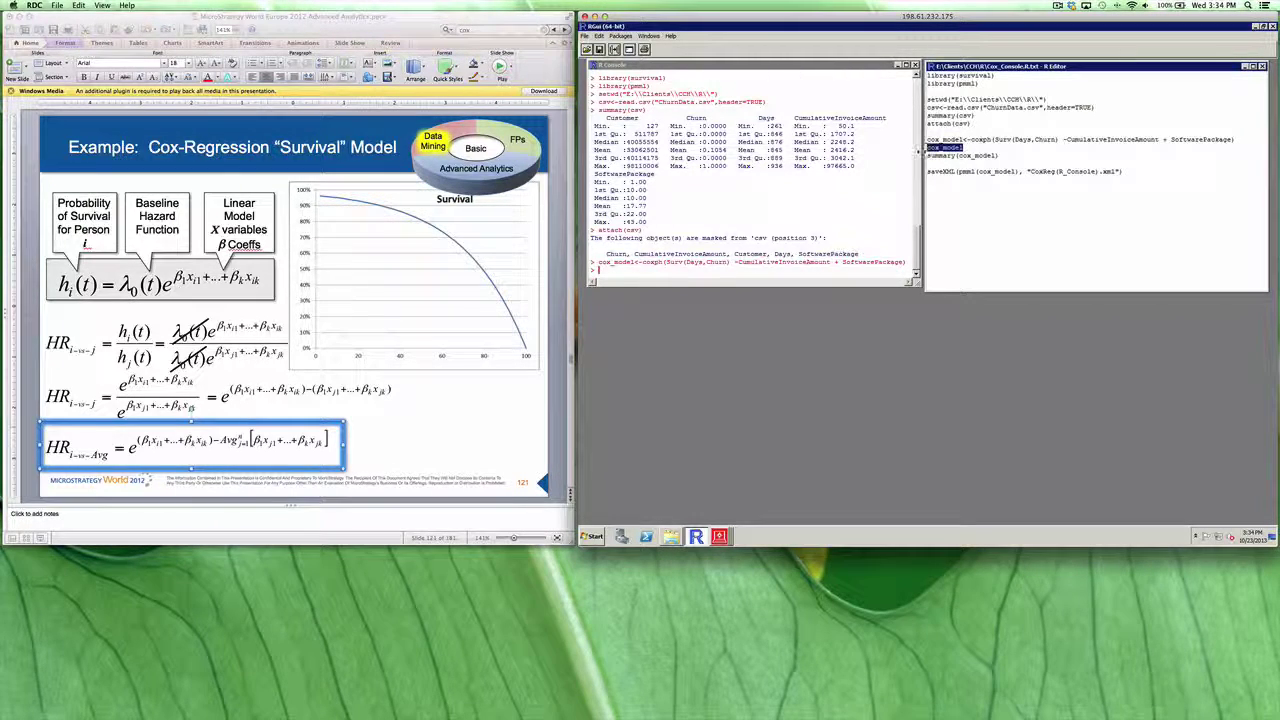
click(613, 51)
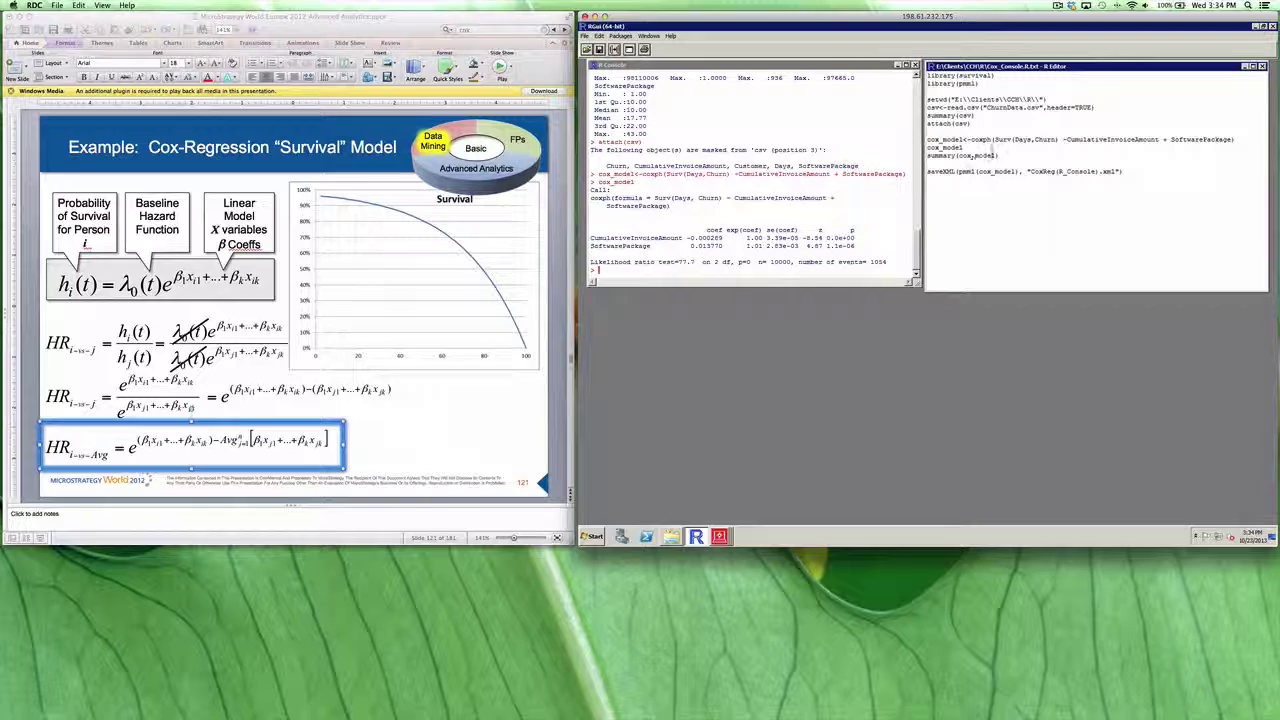
drag(998, 155, 924, 155)
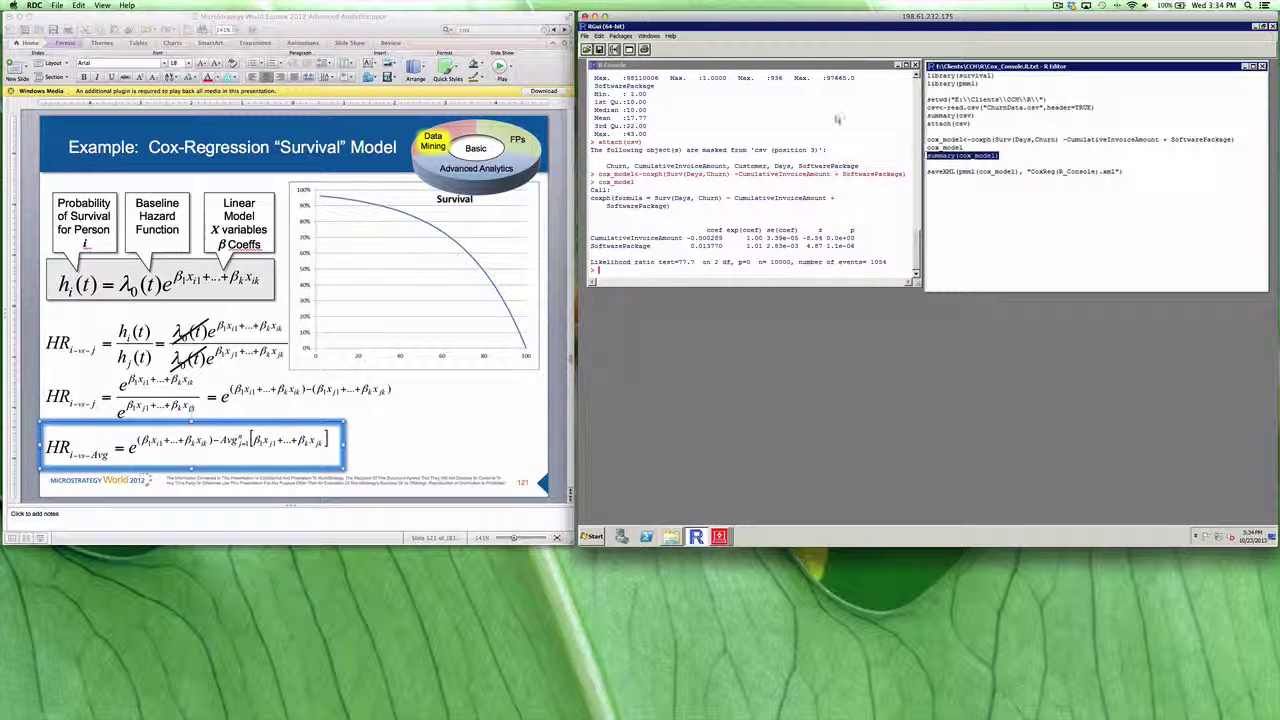
click(614, 50)
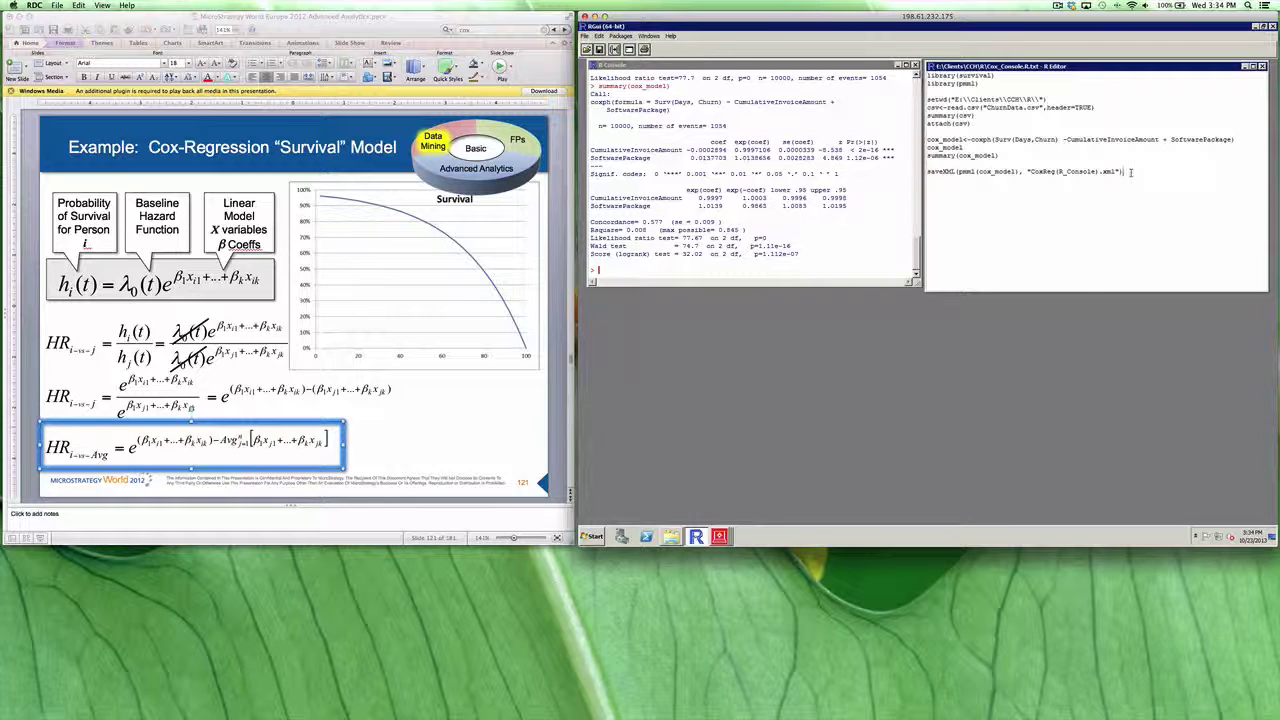
drag(1131, 172, 928, 172)
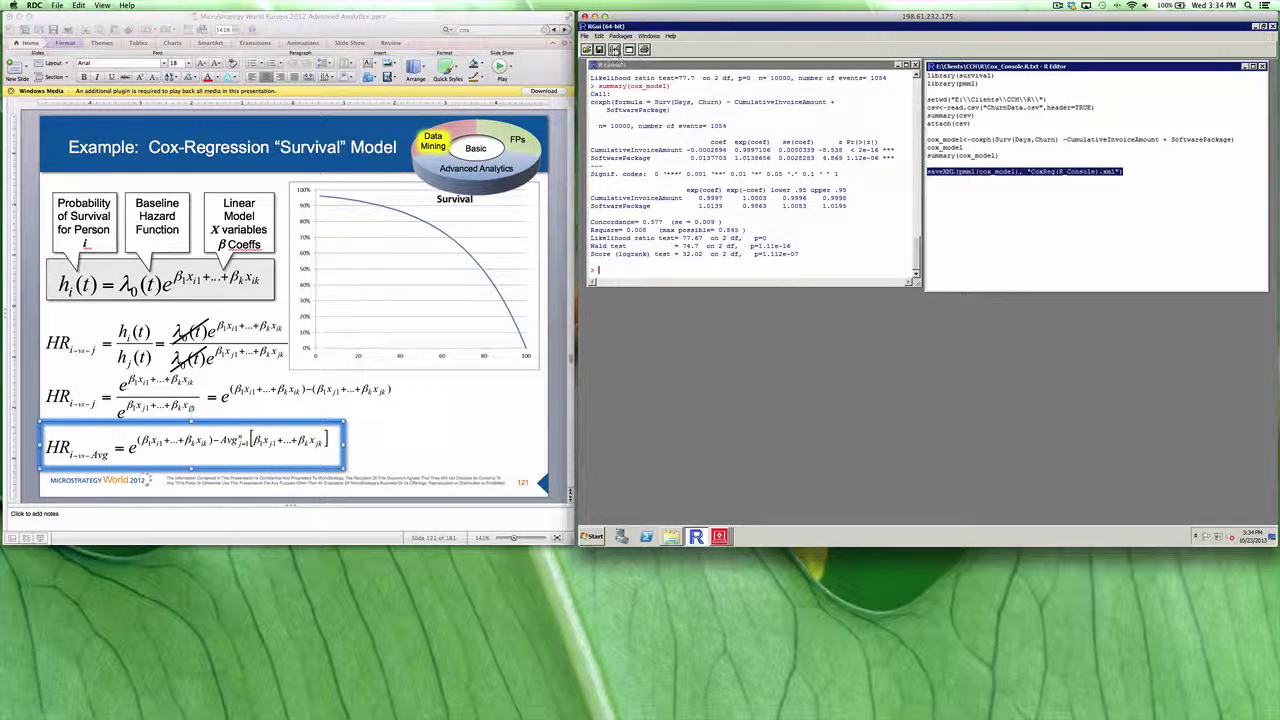
- Save the Cox model as CoxReg(R_Console).xml via saveXML(pmml(...)) and bring MicroStrategy Desktop forward
click(613, 50)
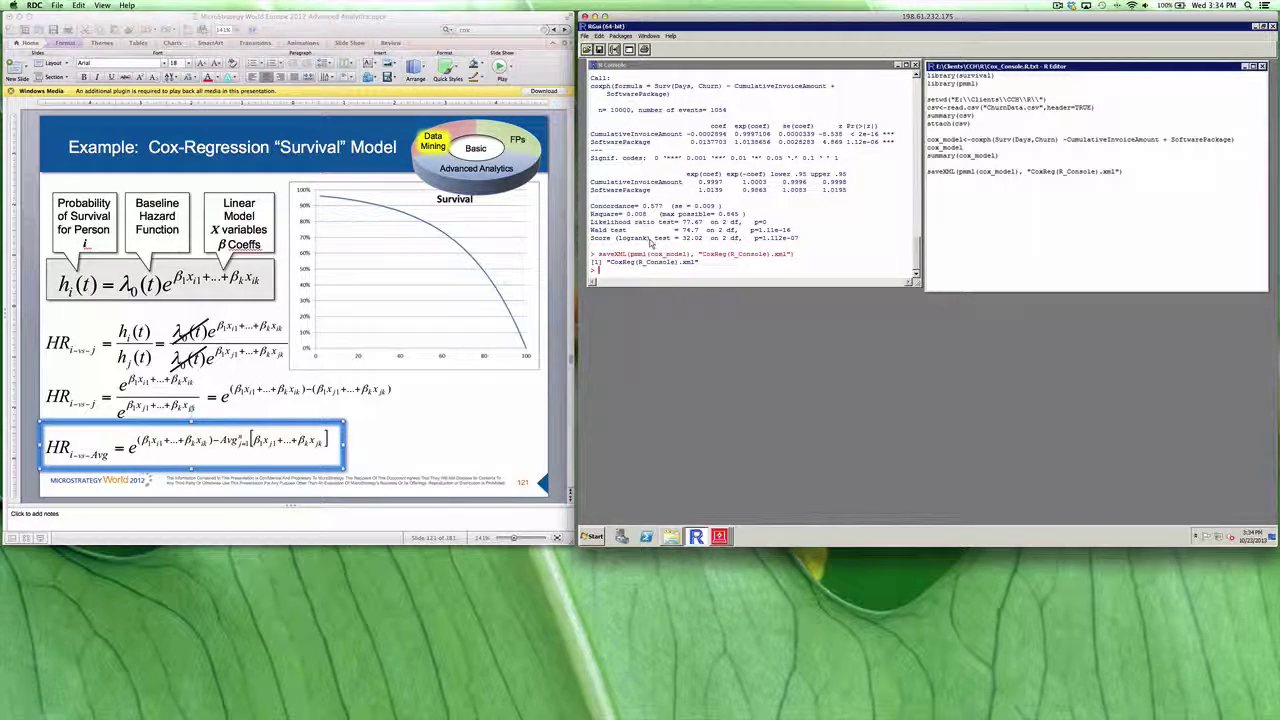
drag(611, 254, 690, 265)
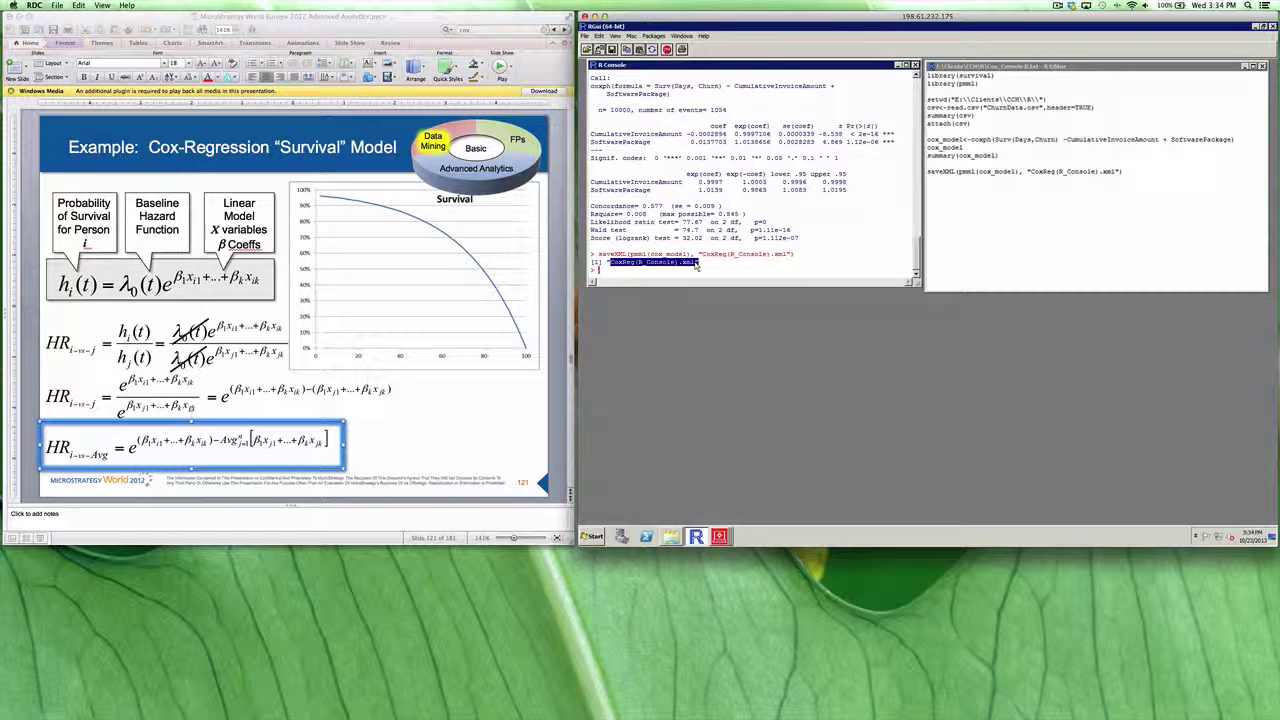
click(1036, 171)
drag(1031, 171, 1112, 171)
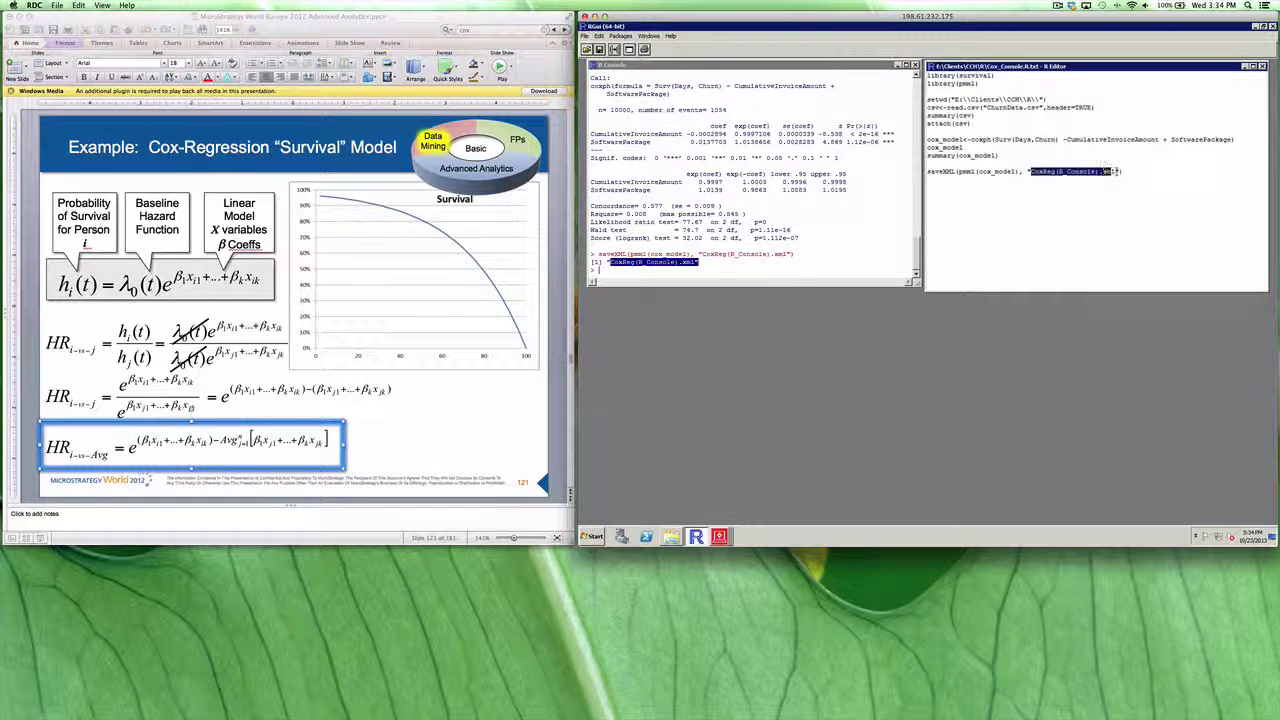
click(757, 266)
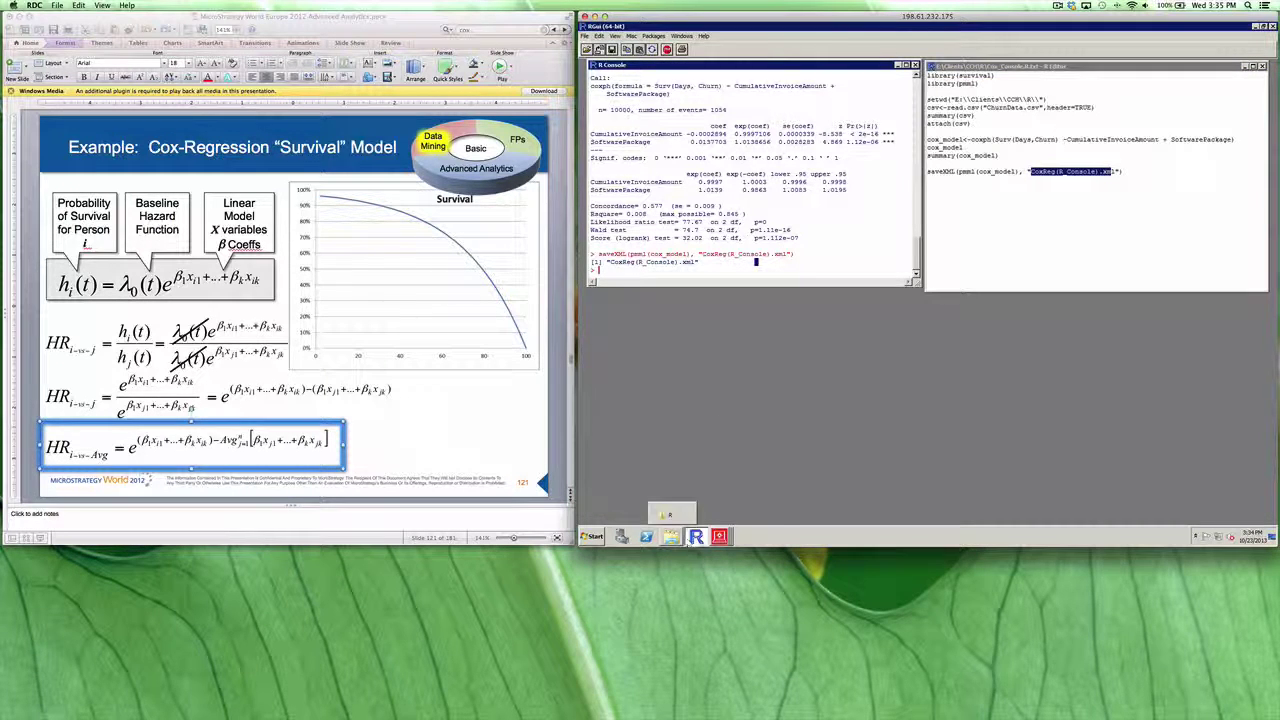
click(719, 537)
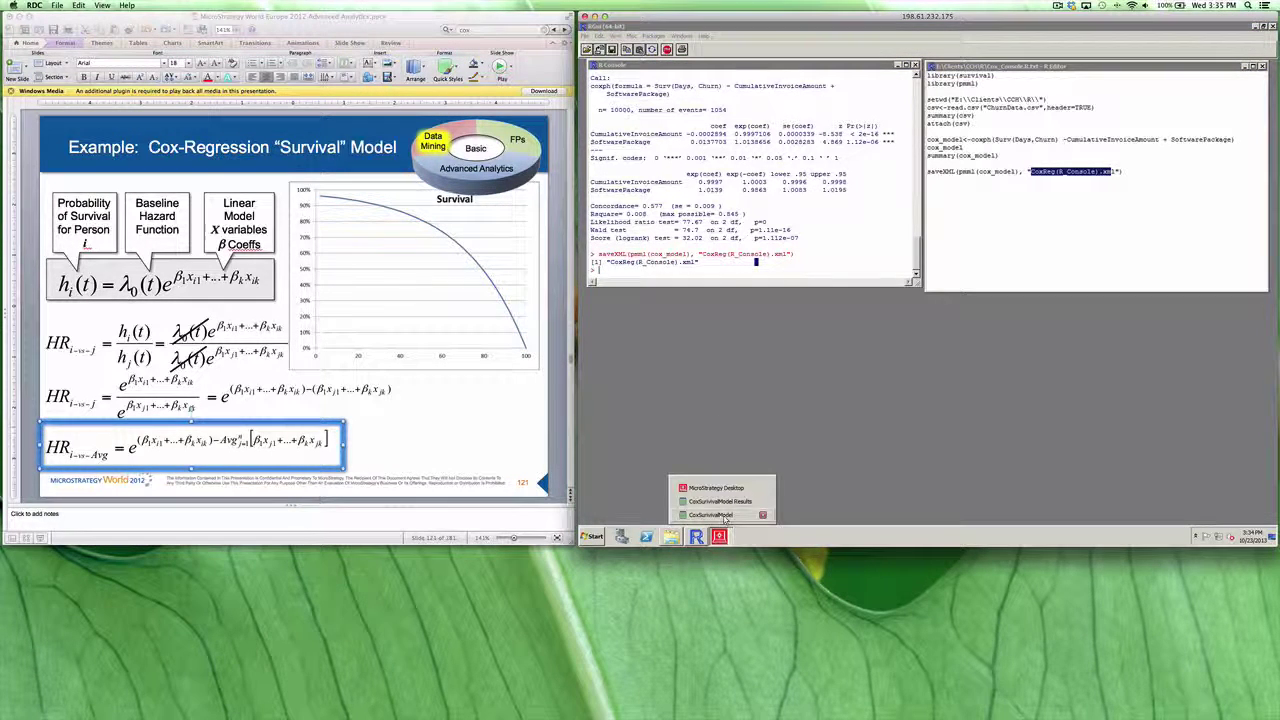
click(716, 488)
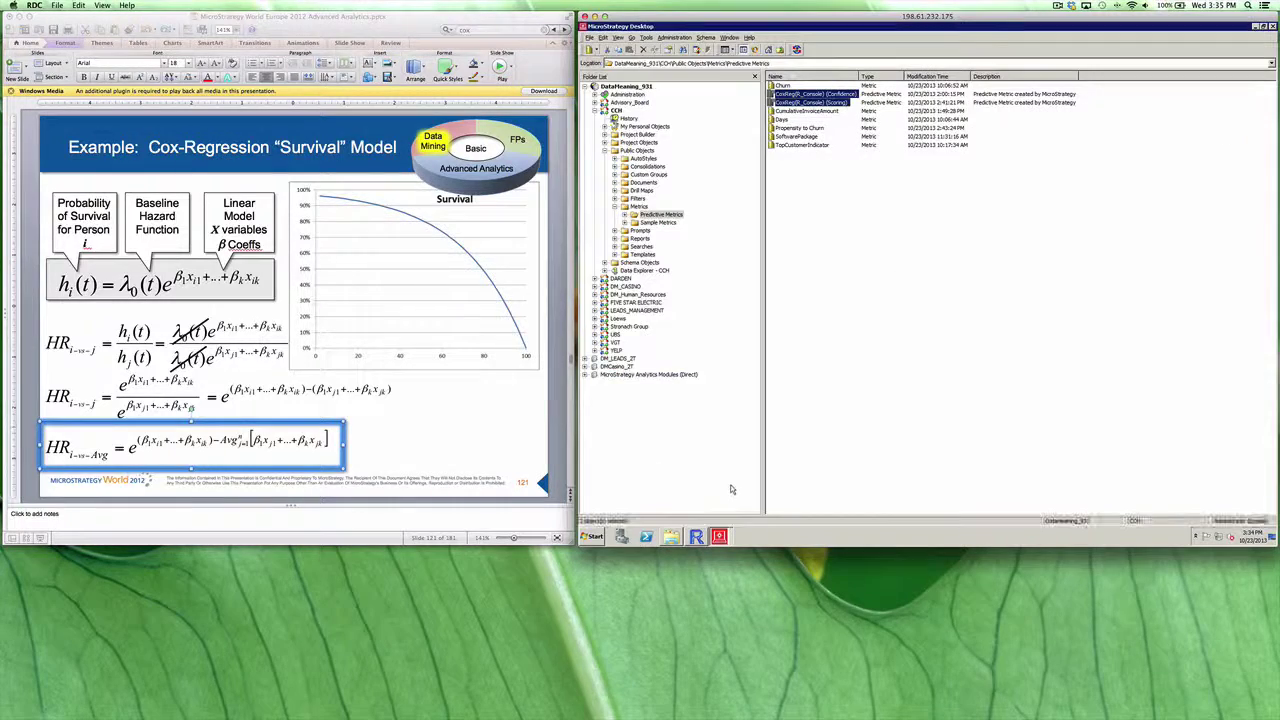
- Import a data mining model, choosing the CoxReg(R_Console) PMML file
click(646, 38)
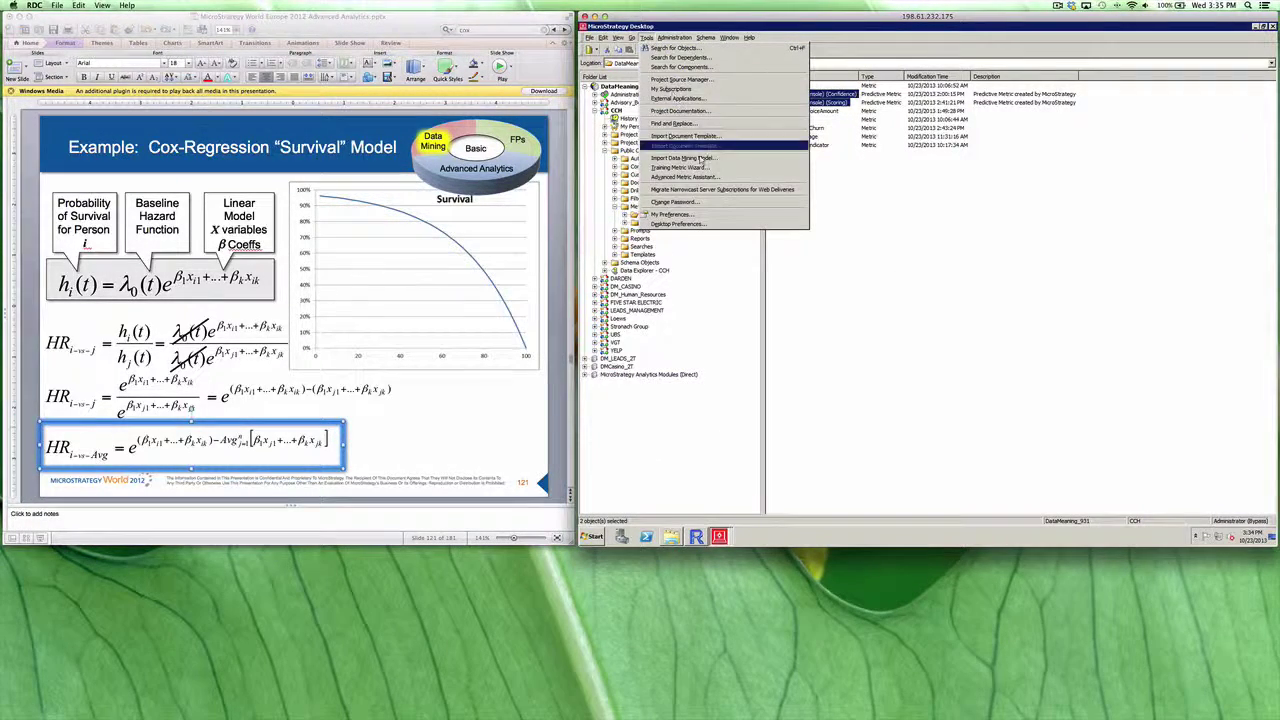
click(700, 158)
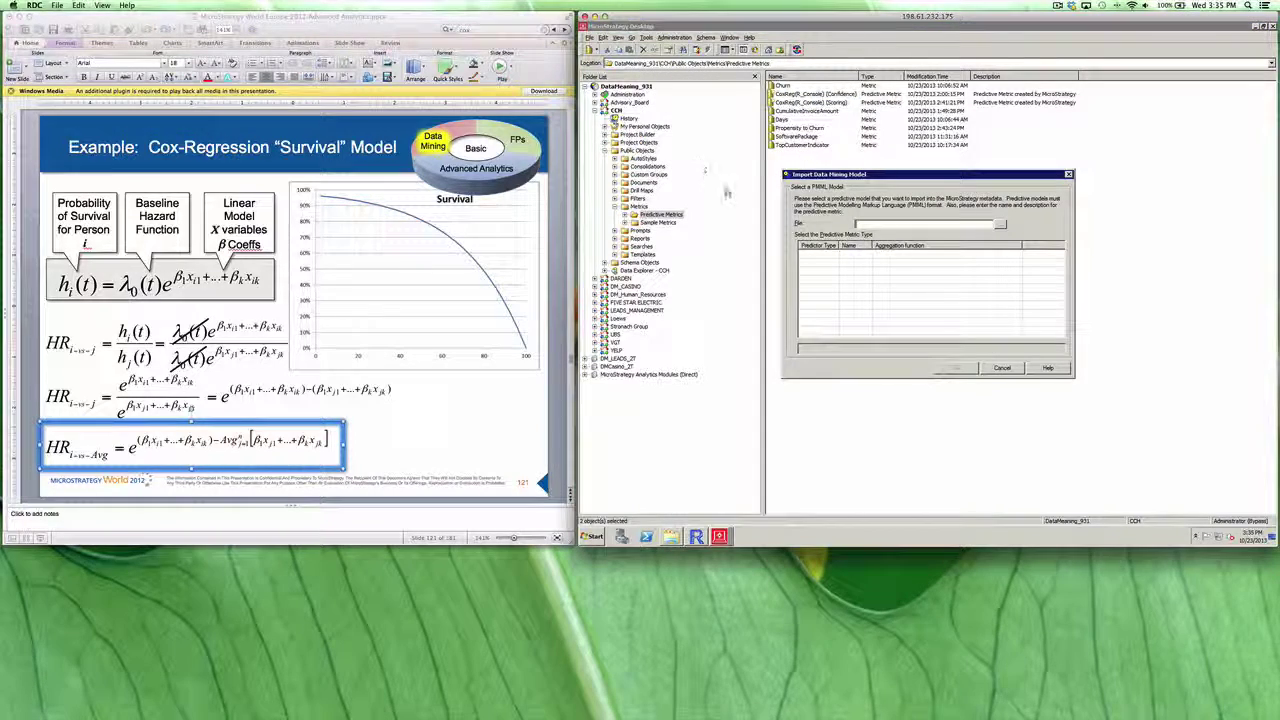
click(1000, 224)
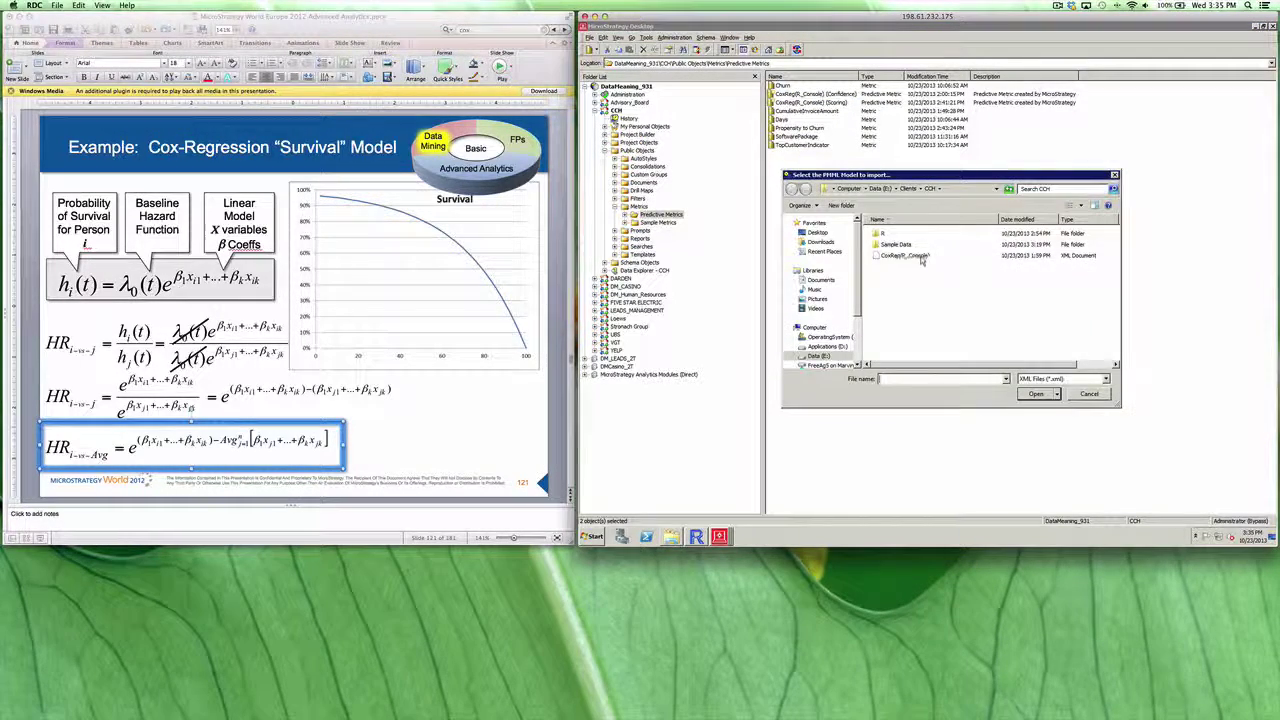
click(922, 257)
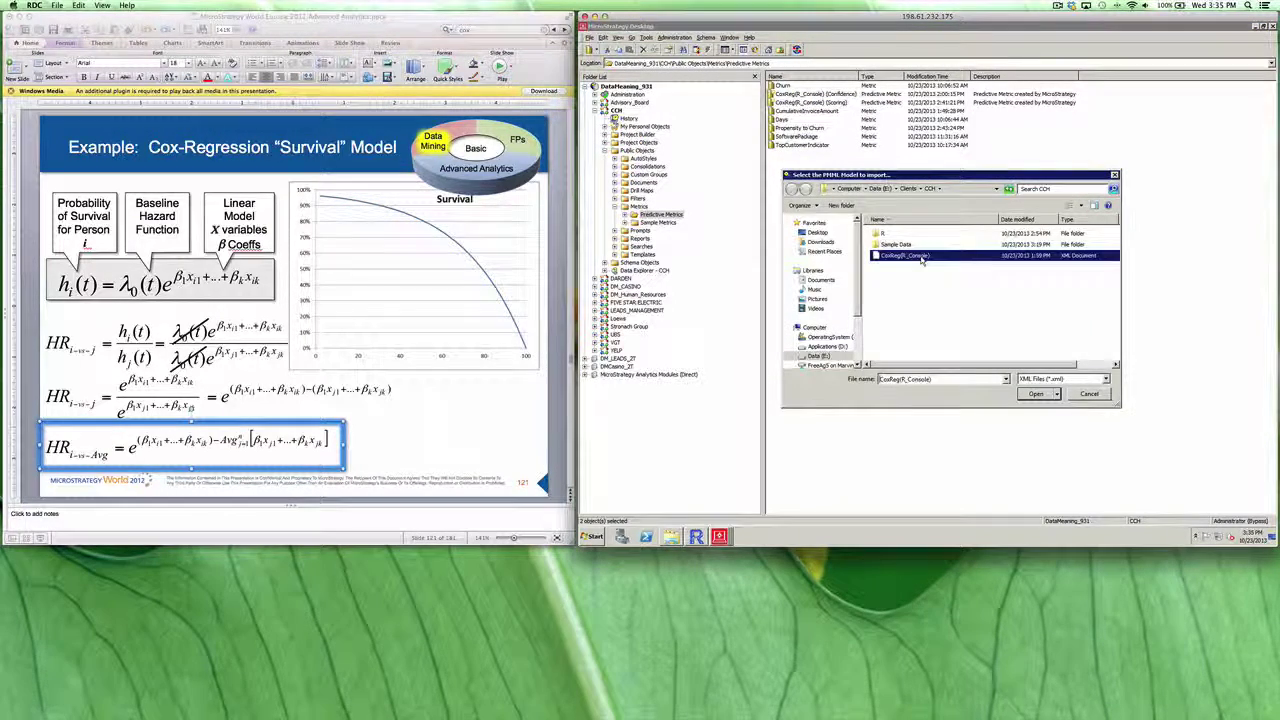
click(1036, 393)
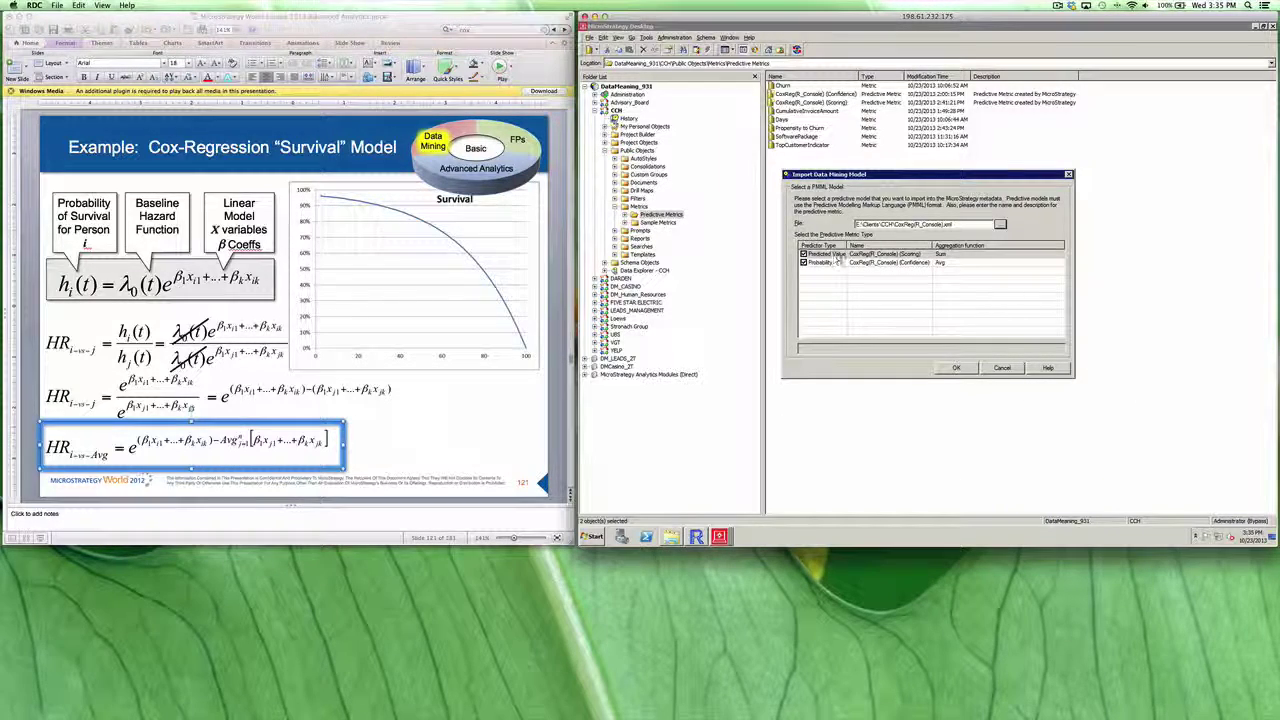
- Confirm the predictors into Predictive Metrics, overwriting the existing Scoring and Confidence metrics
drag(848, 245, 856, 245)
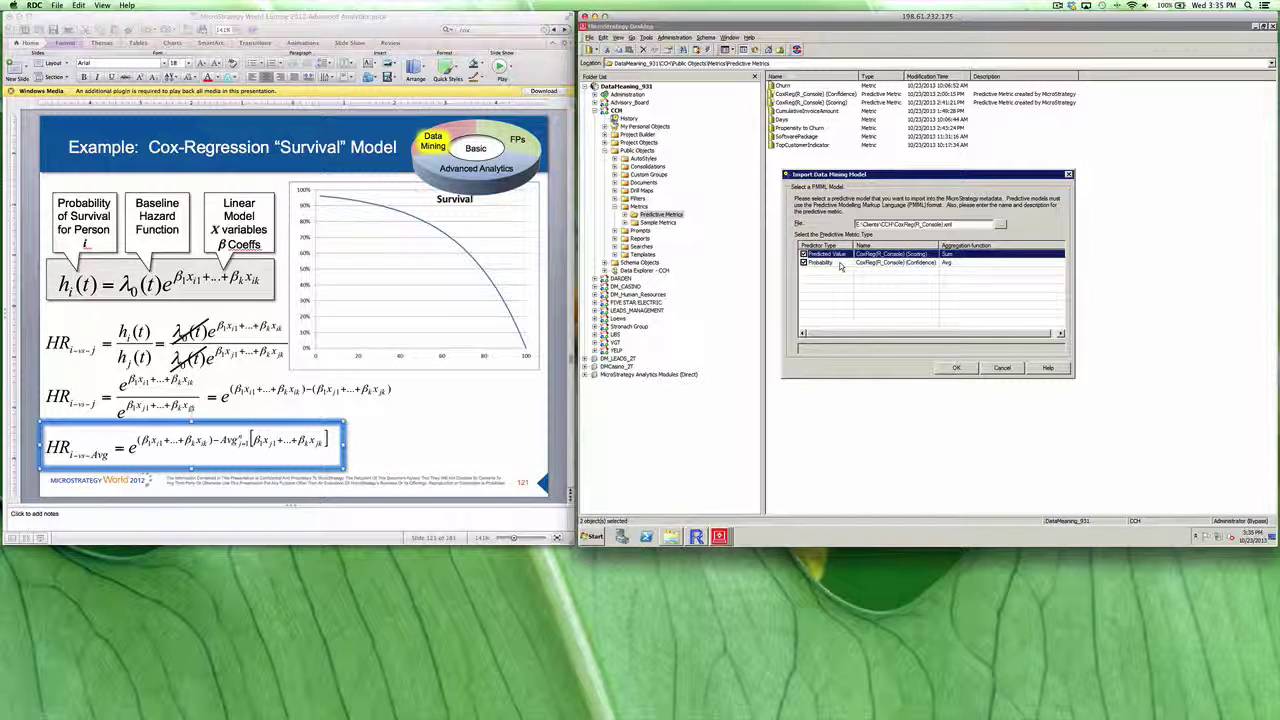
click(841, 261)
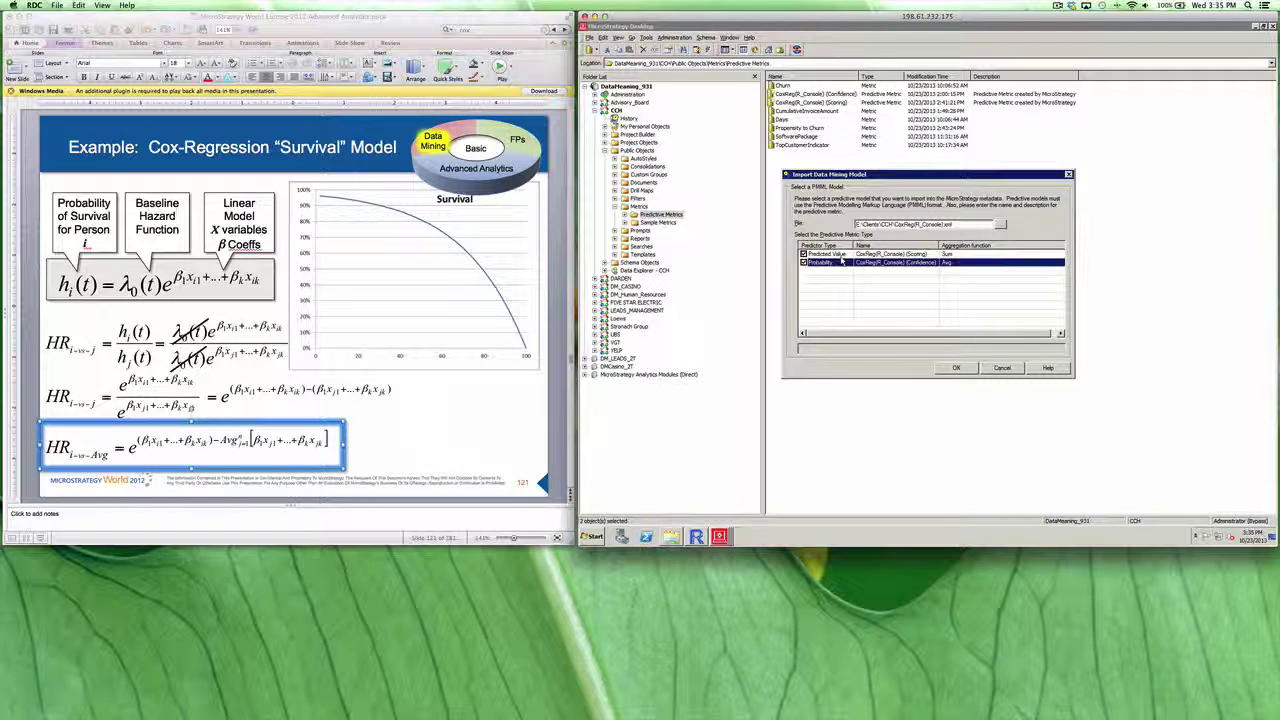
click(840, 254)
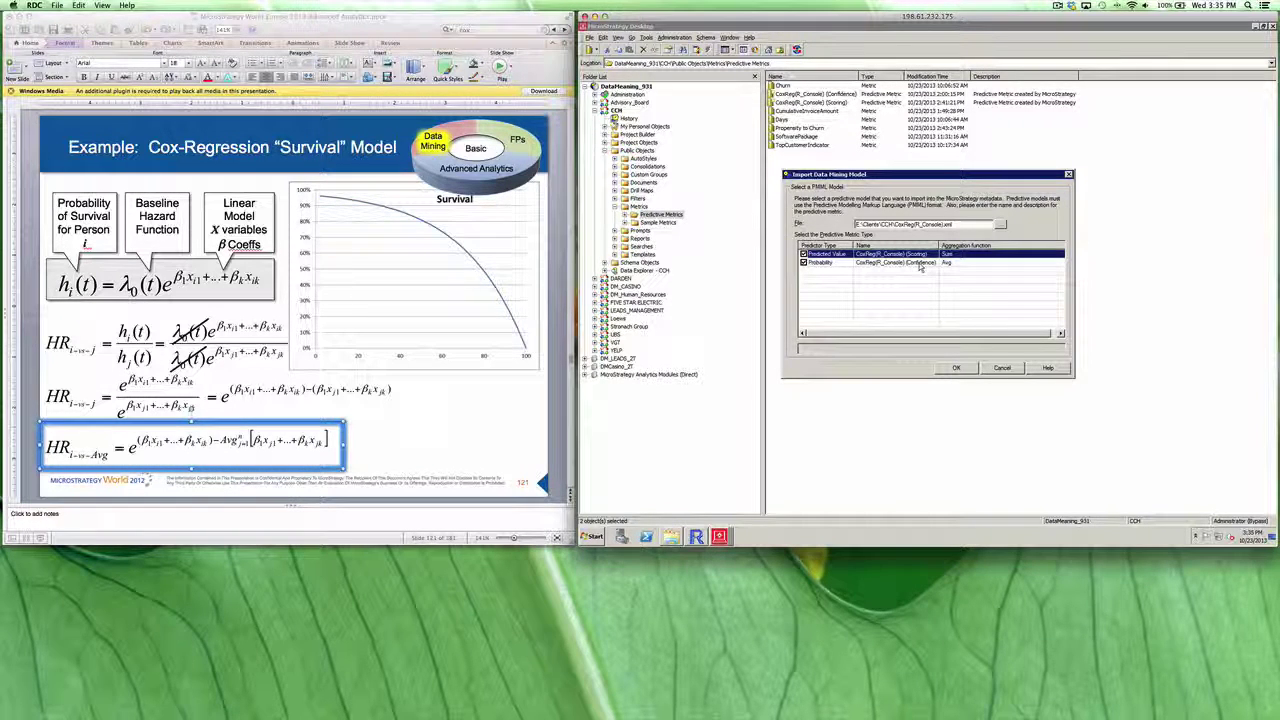
click(958, 368)
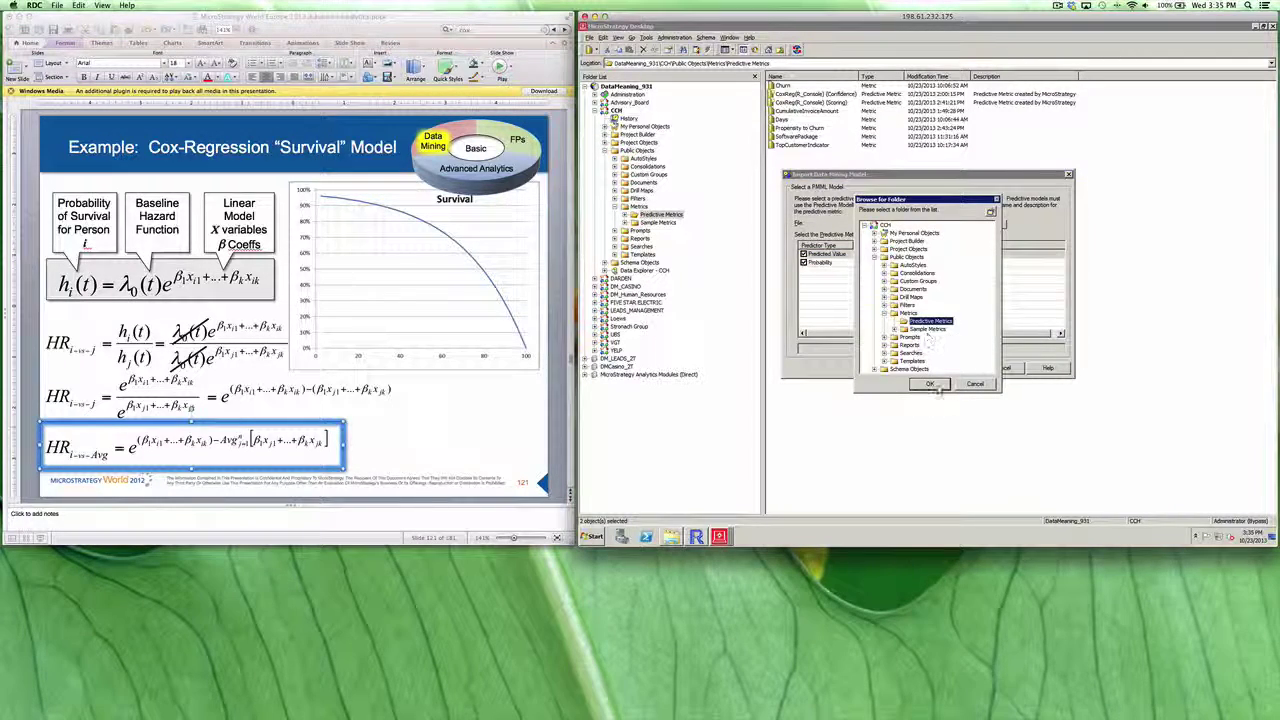
click(935, 385)
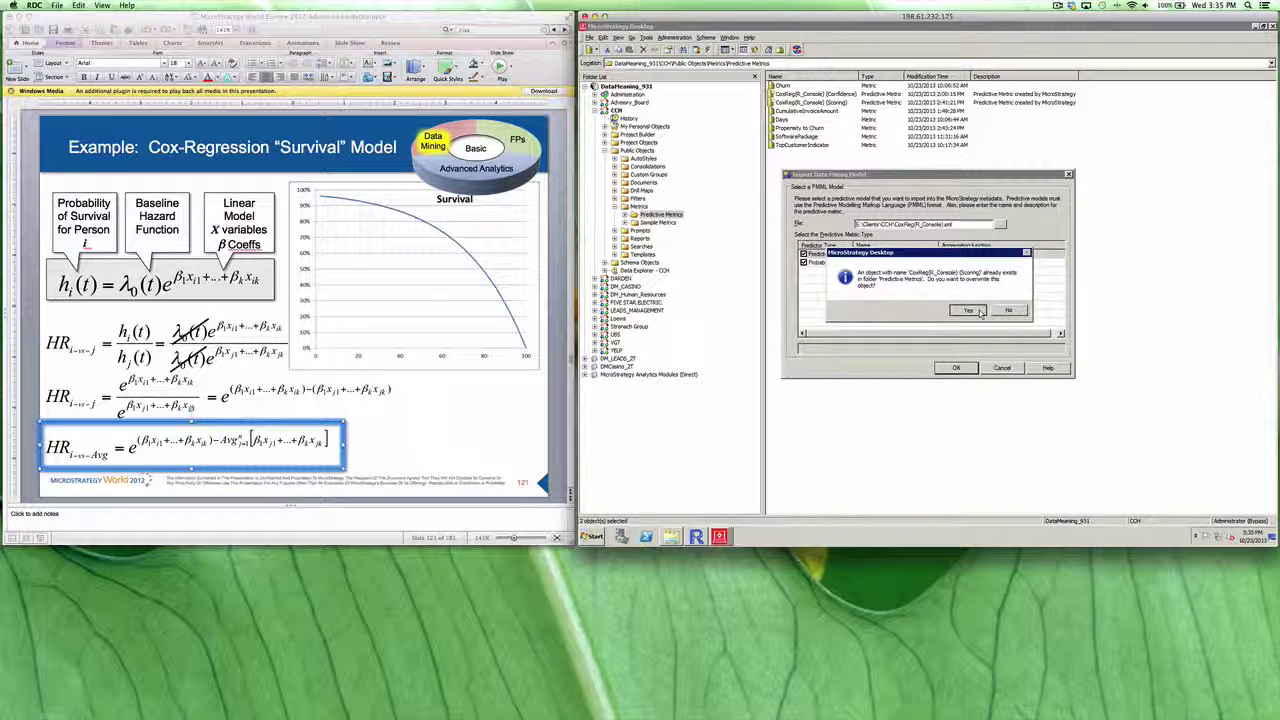
click(968, 310)
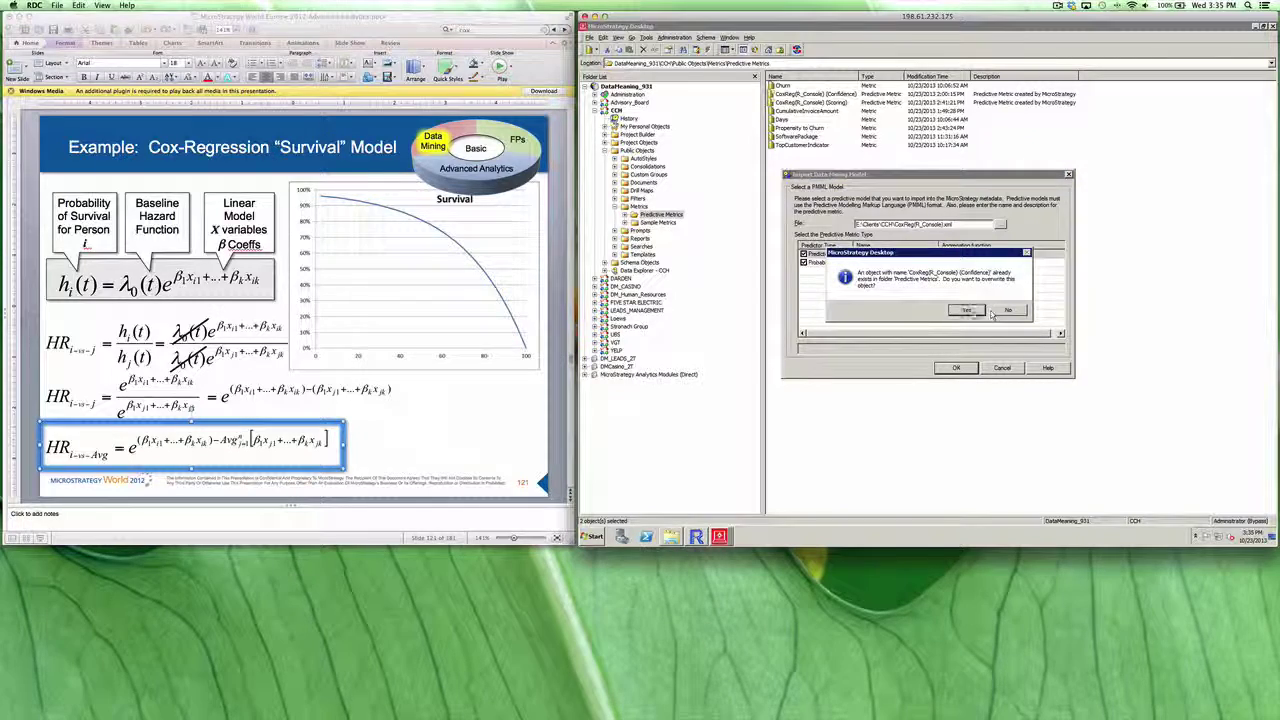
click(966, 311)
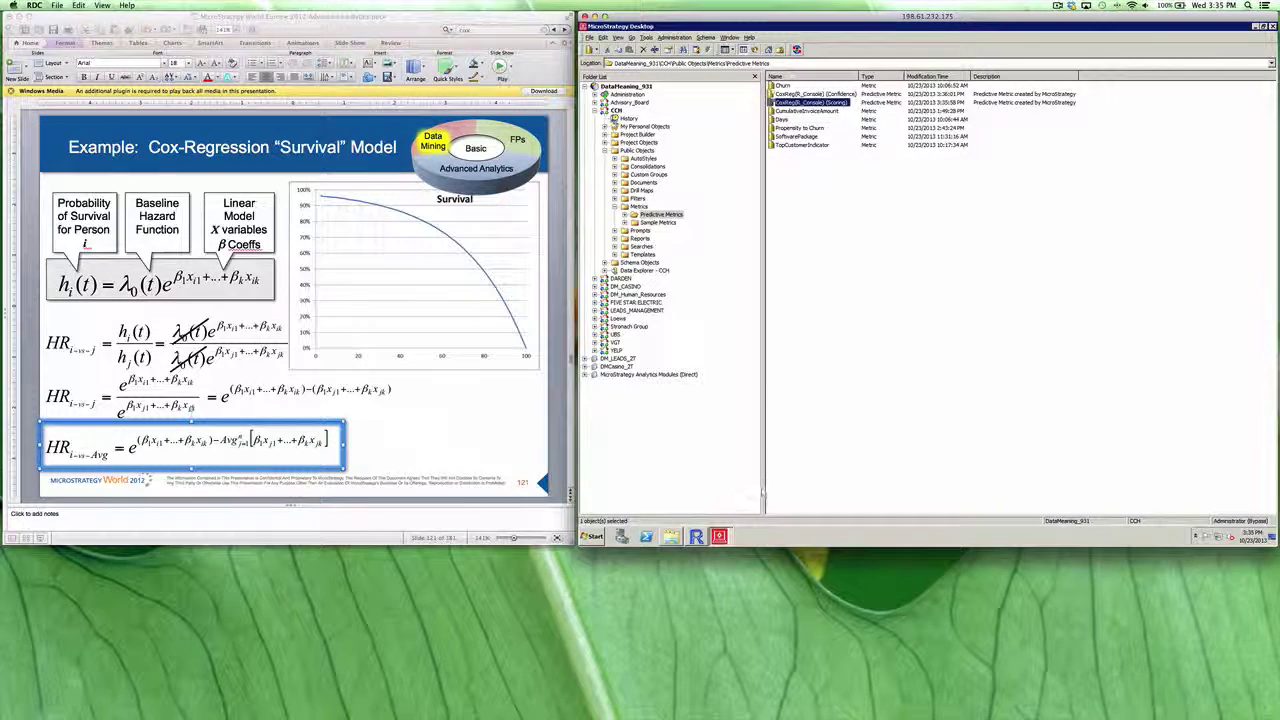
- Open the CoxSurvivalModel Results report and scroll through its CoxReg(R_Console) (Scoring) values
click(719, 536)
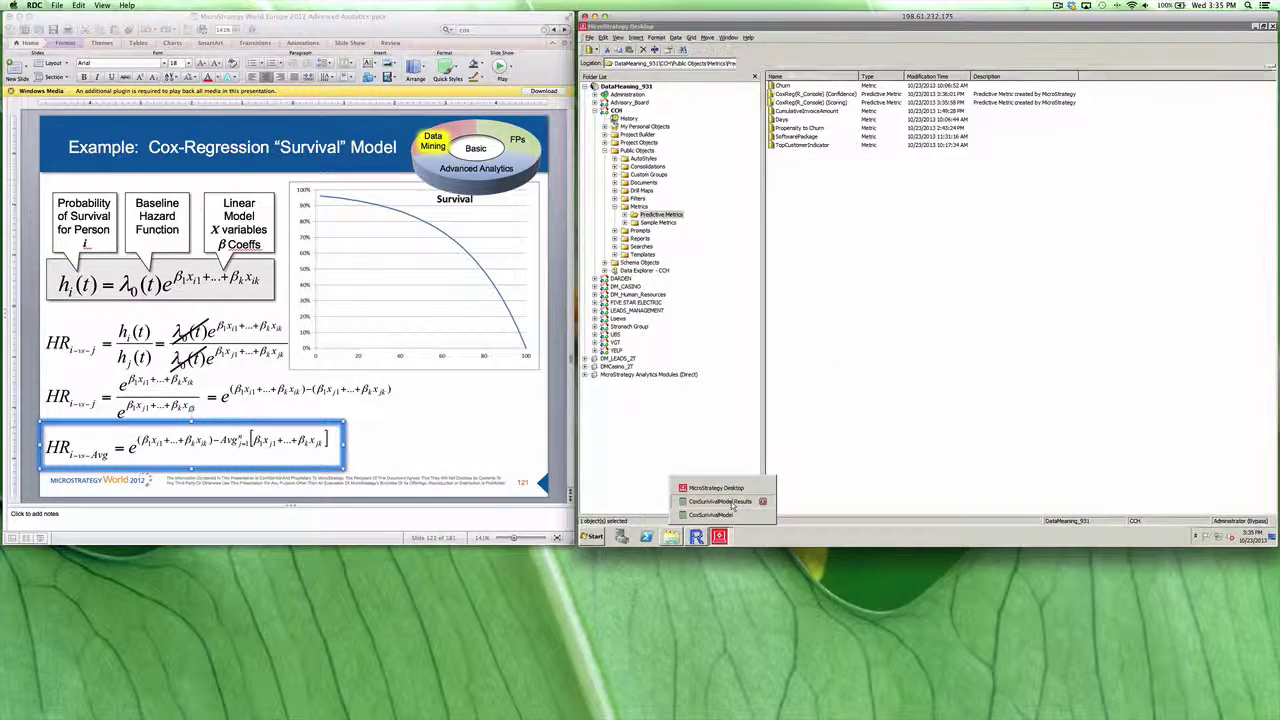
click(730, 505)
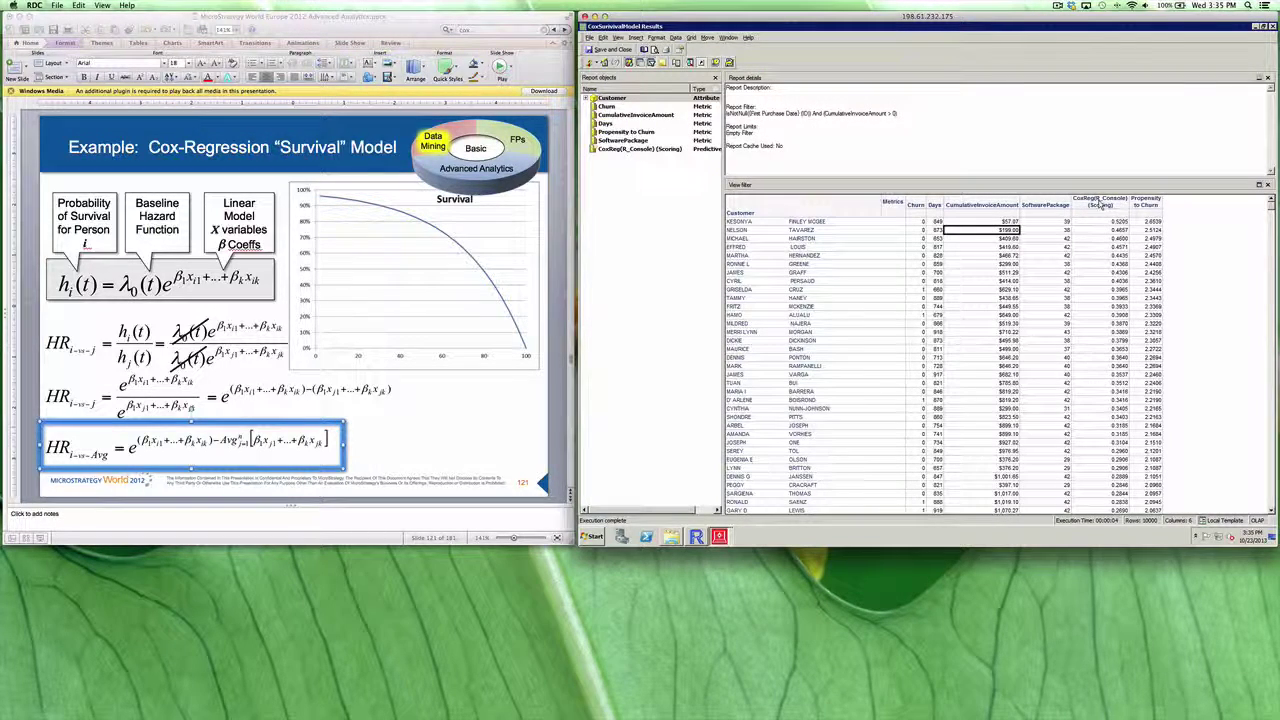
click(1101, 203)
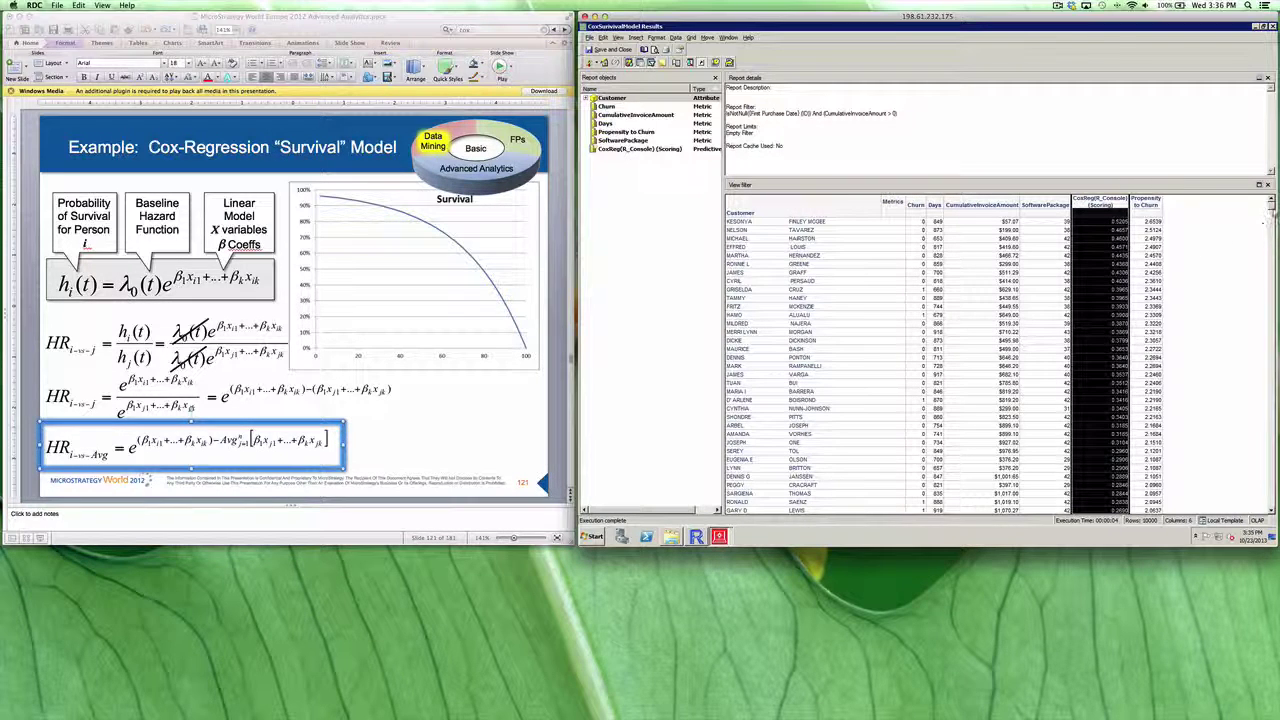
drag(1271, 210, 1271, 510)
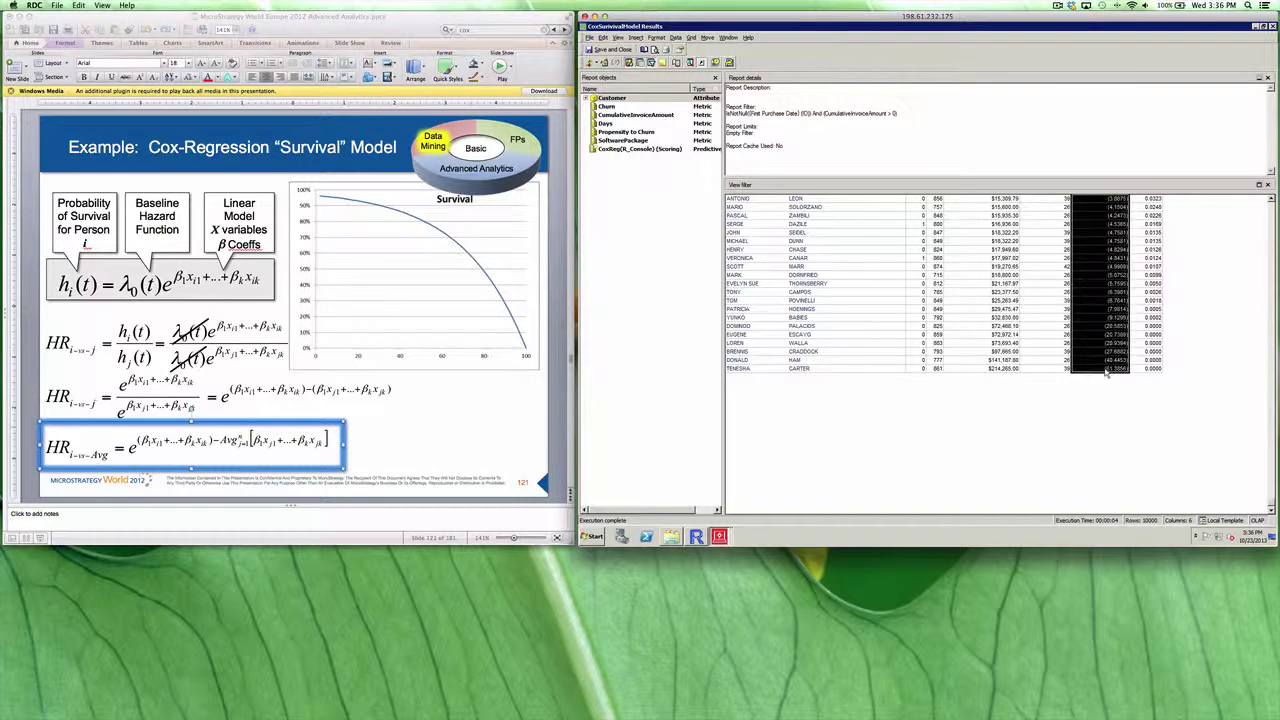
click(1106, 373)
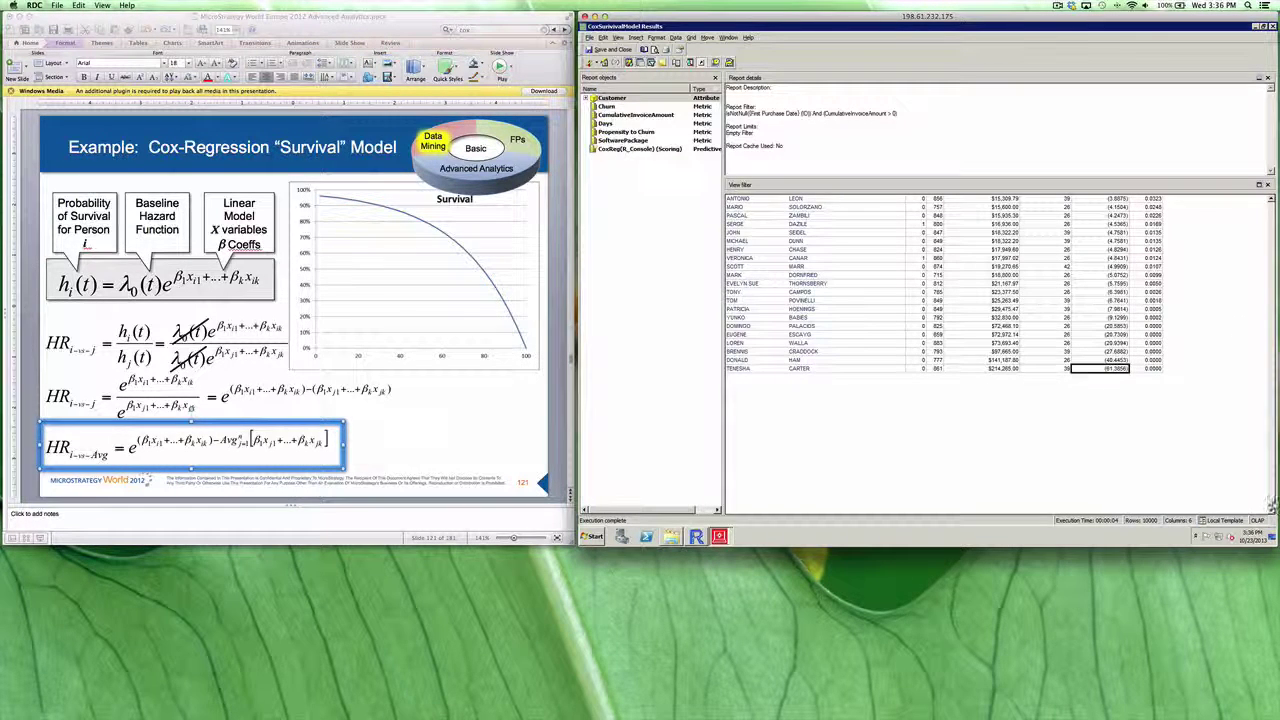
drag(1272, 264, 1272, 198)
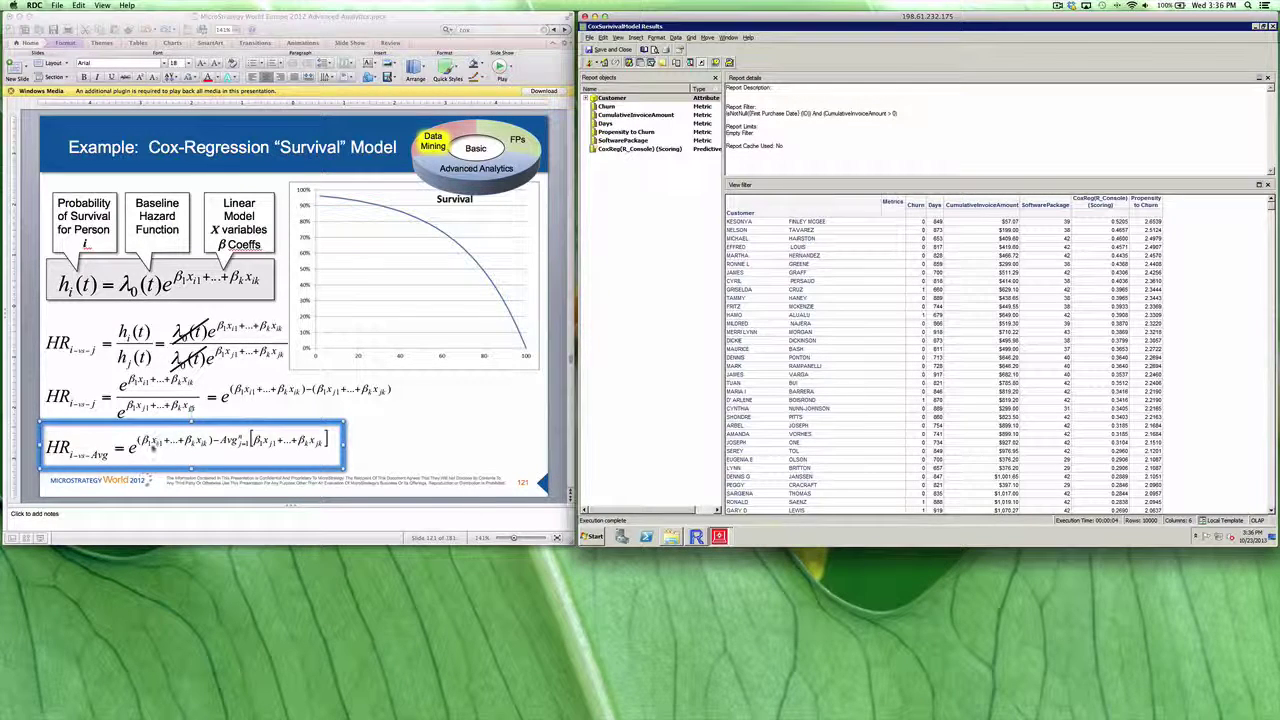
- Inspect the Propensity to Churn formula Exp(Scoring minus average Scoring), then close the editor and re-run the report
right_click(1143, 200)
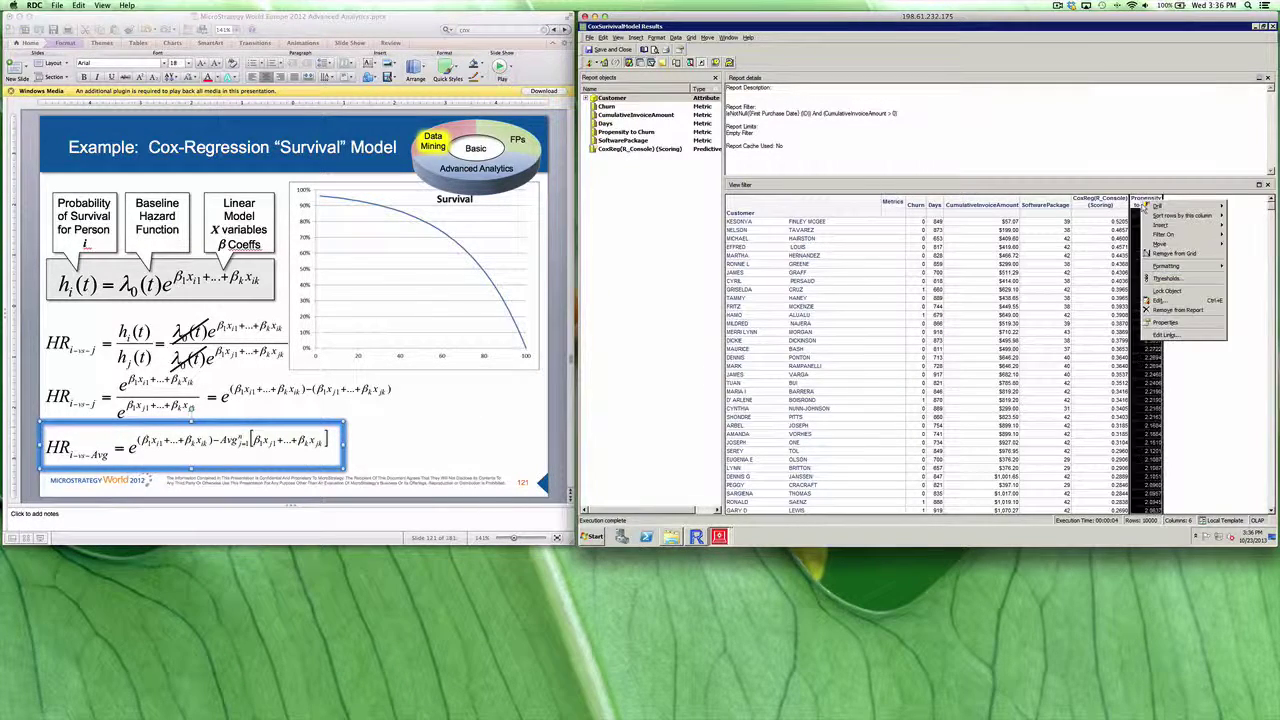
click(1160, 300)
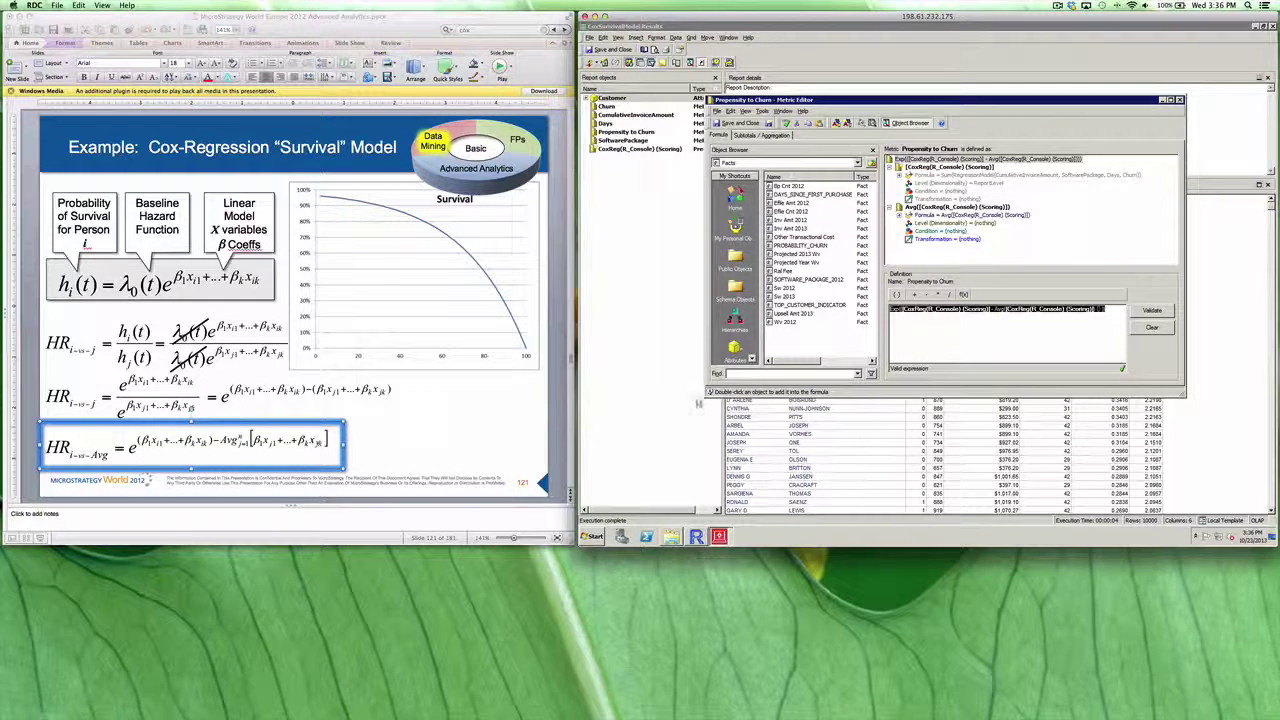
click(950, 313)
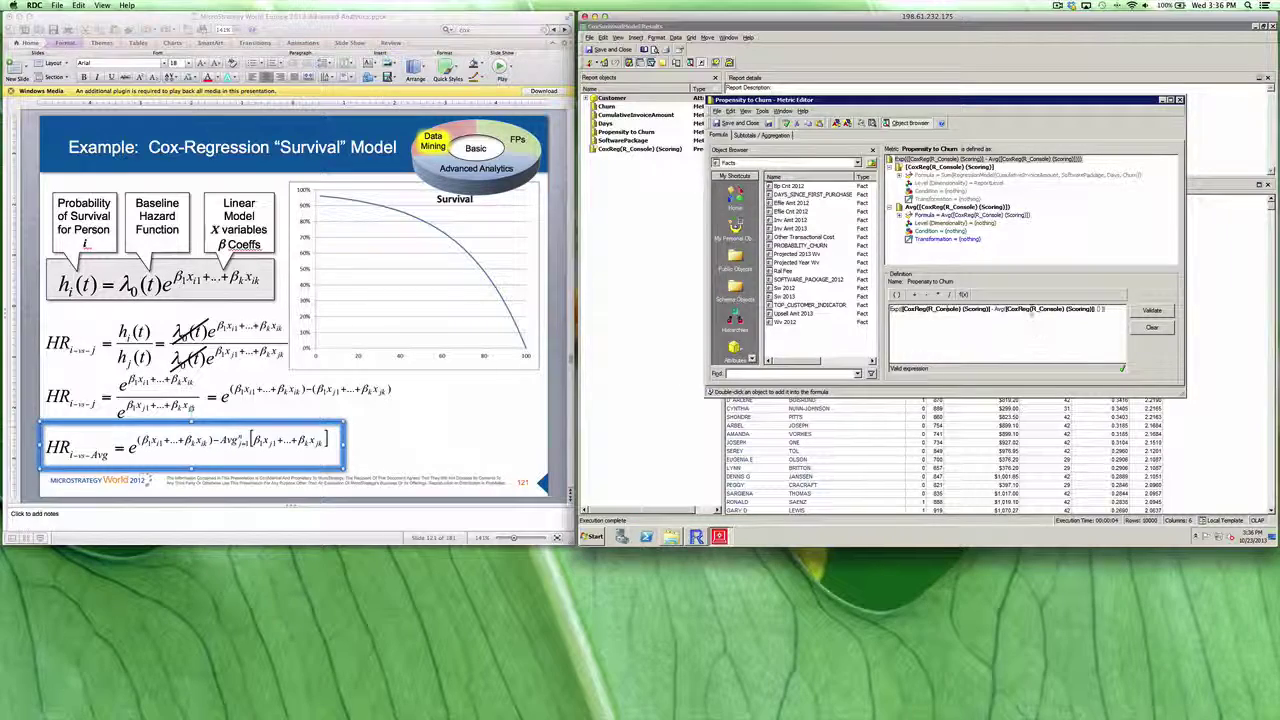
click(1000, 309)
drag(997, 309, 1103, 309)
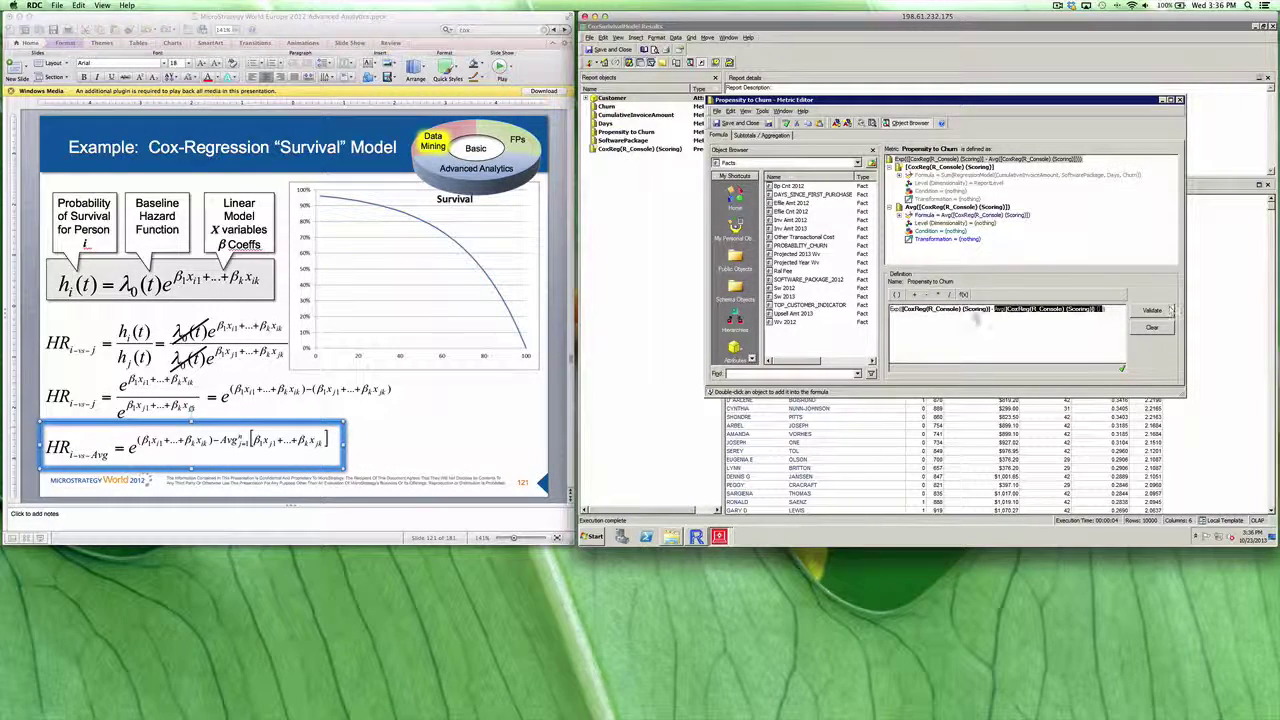
click(1124, 312)
key(ctrl+a)
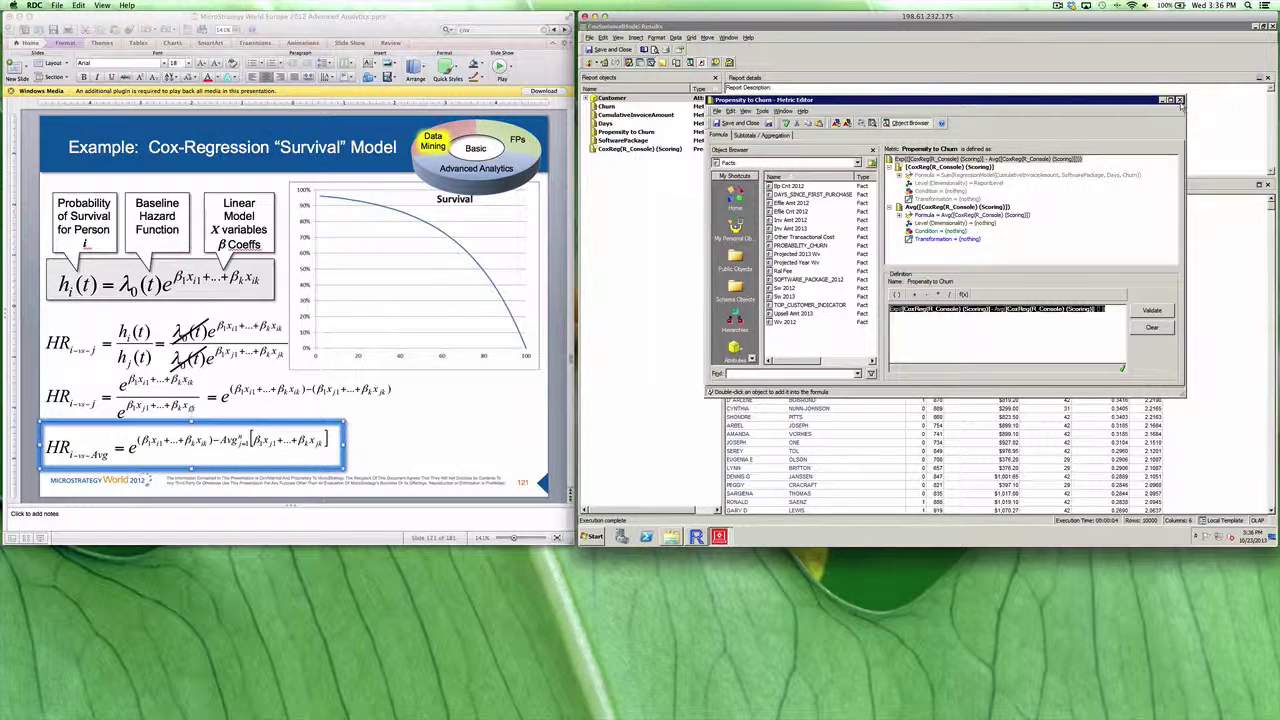
key(Return)
- Sort the CoxSurvivalModel Results rows by Propensity to Churn descending, putting 2.6539 first
click(1120, 247)
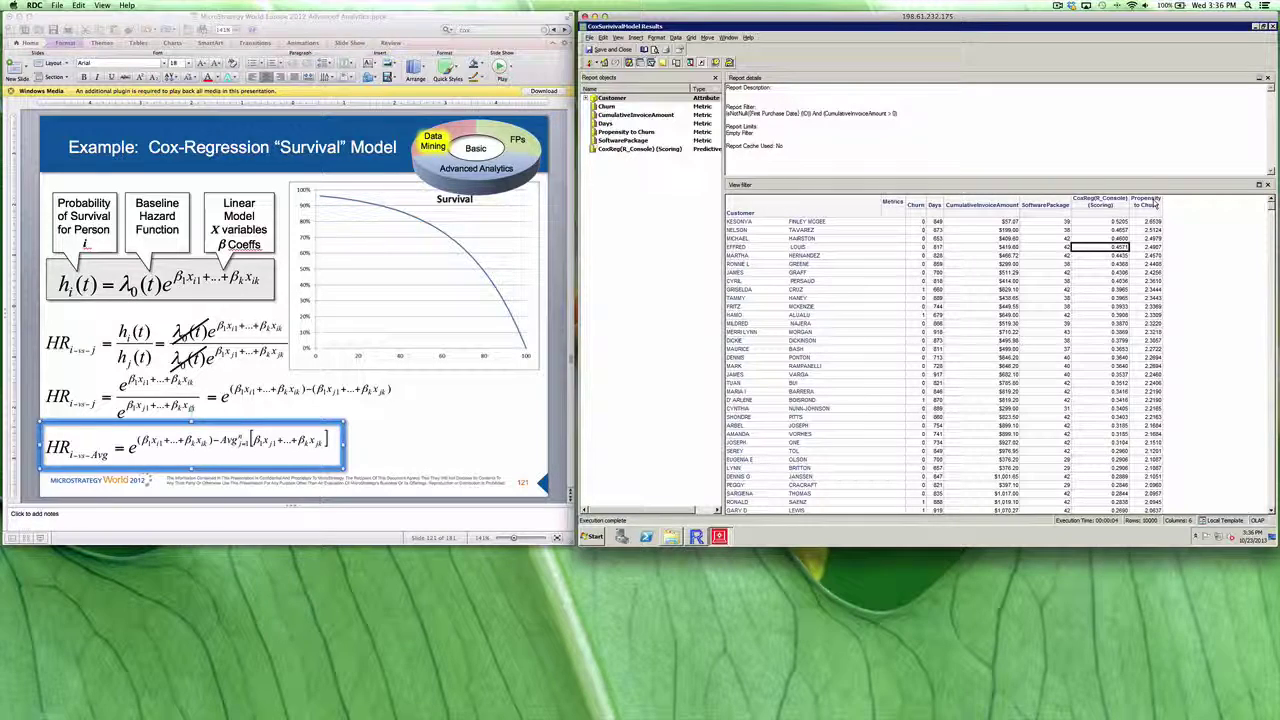
right_click(1154, 204)
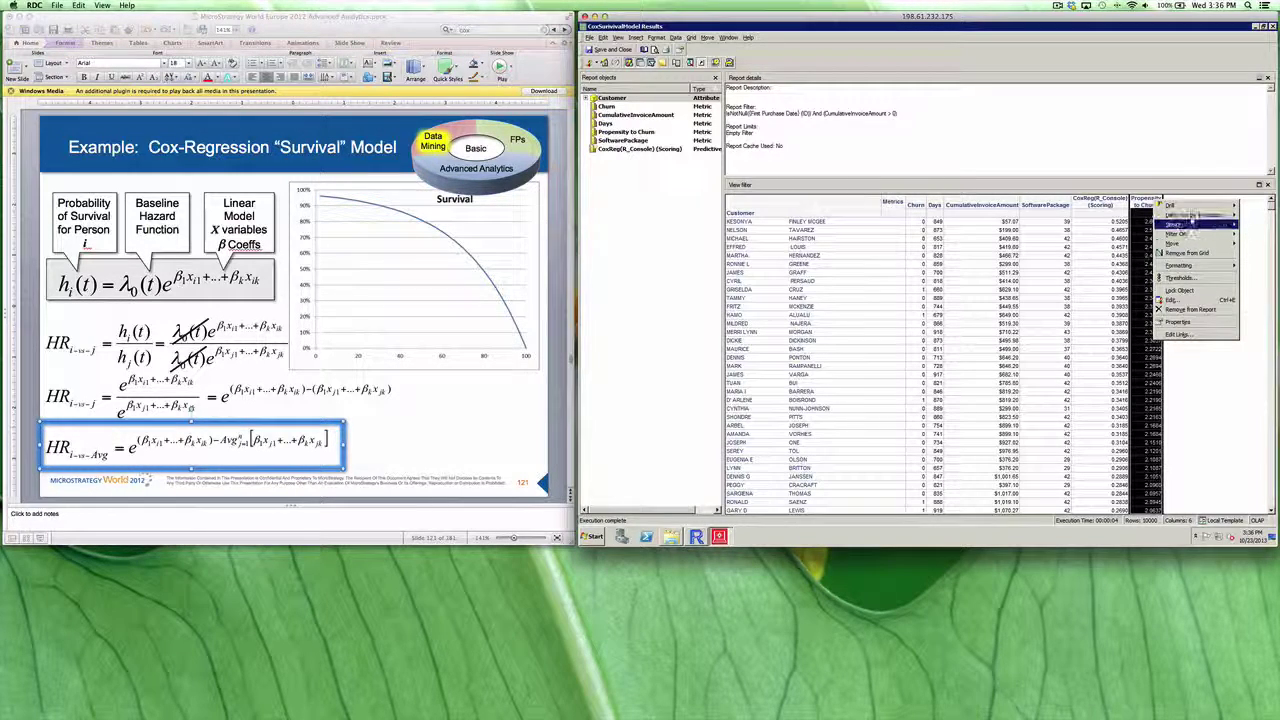
mouse_move(1196, 218)
click(1124, 226)
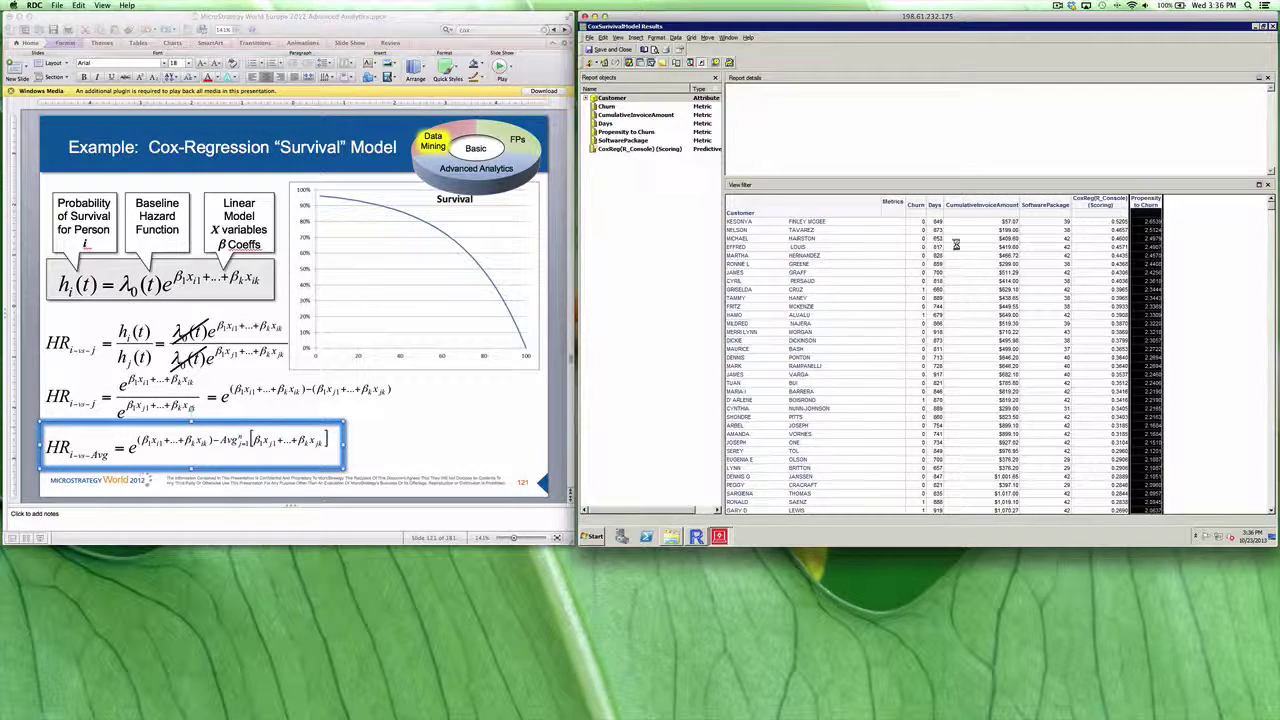
click(1046, 358)
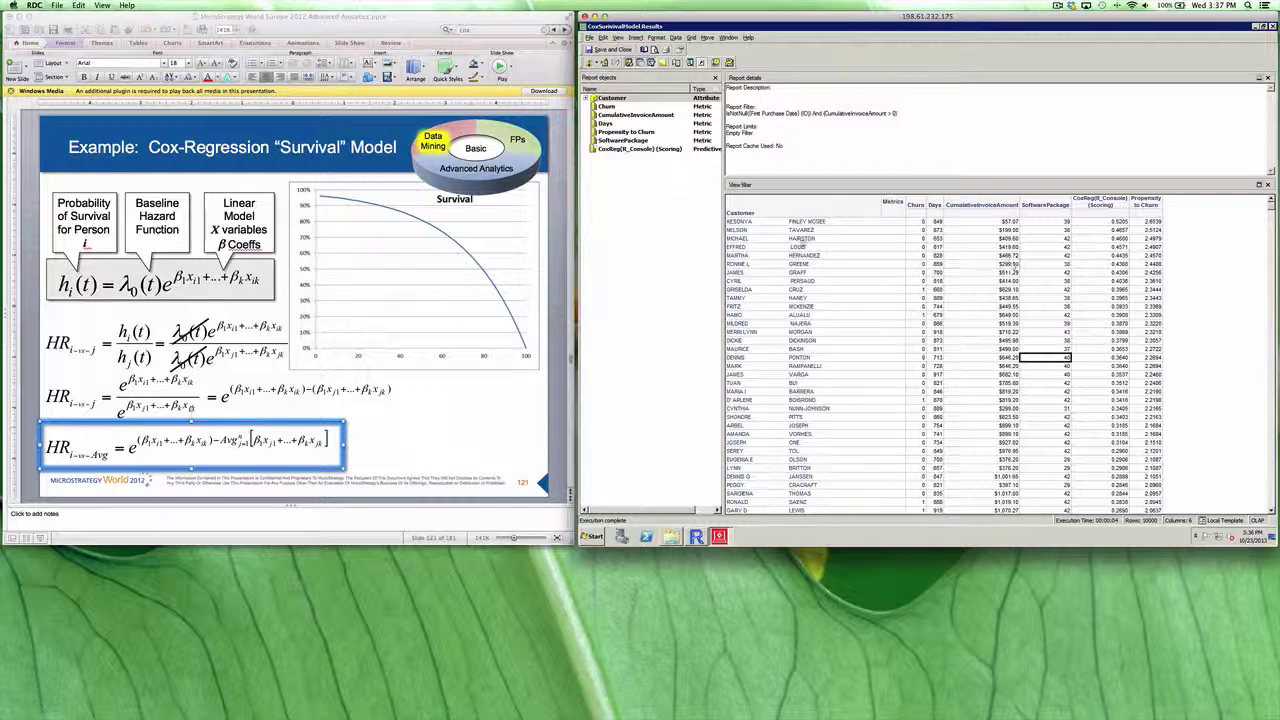